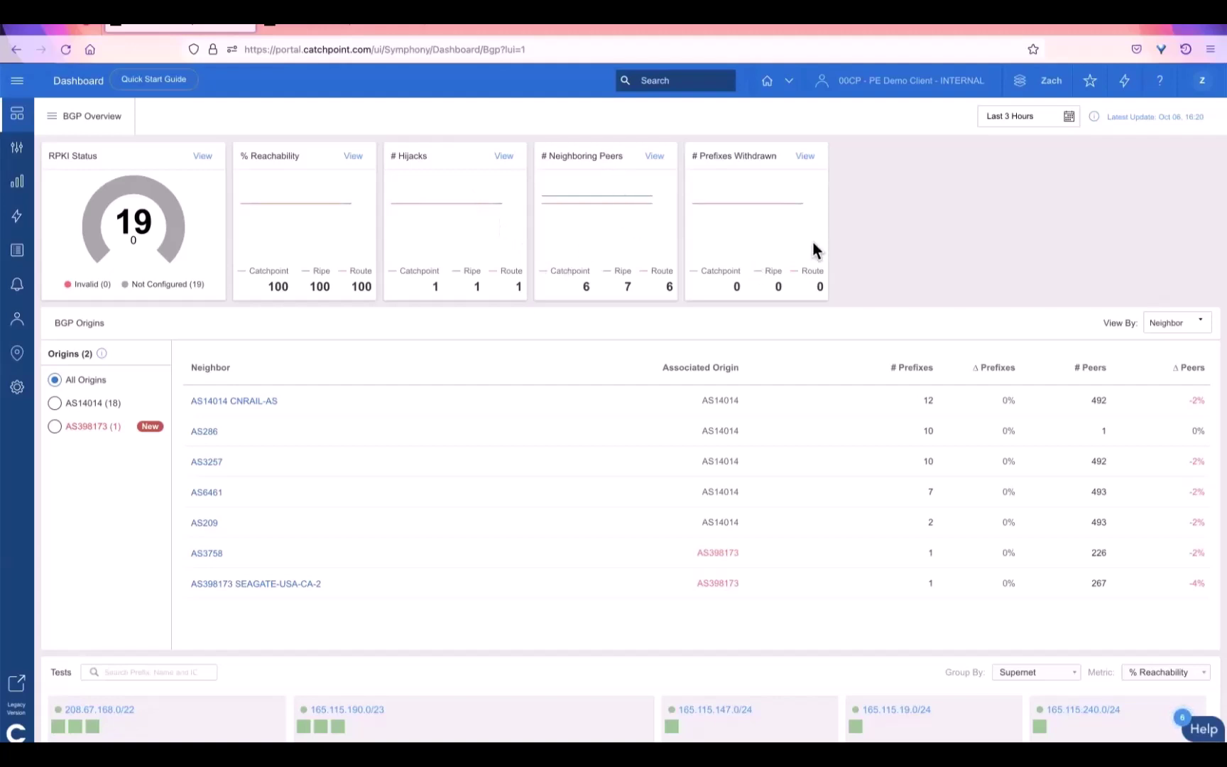
Check the dashboard's time-range choices without changing them, then scroll down to the BGP Origins table.
click(1068, 118)
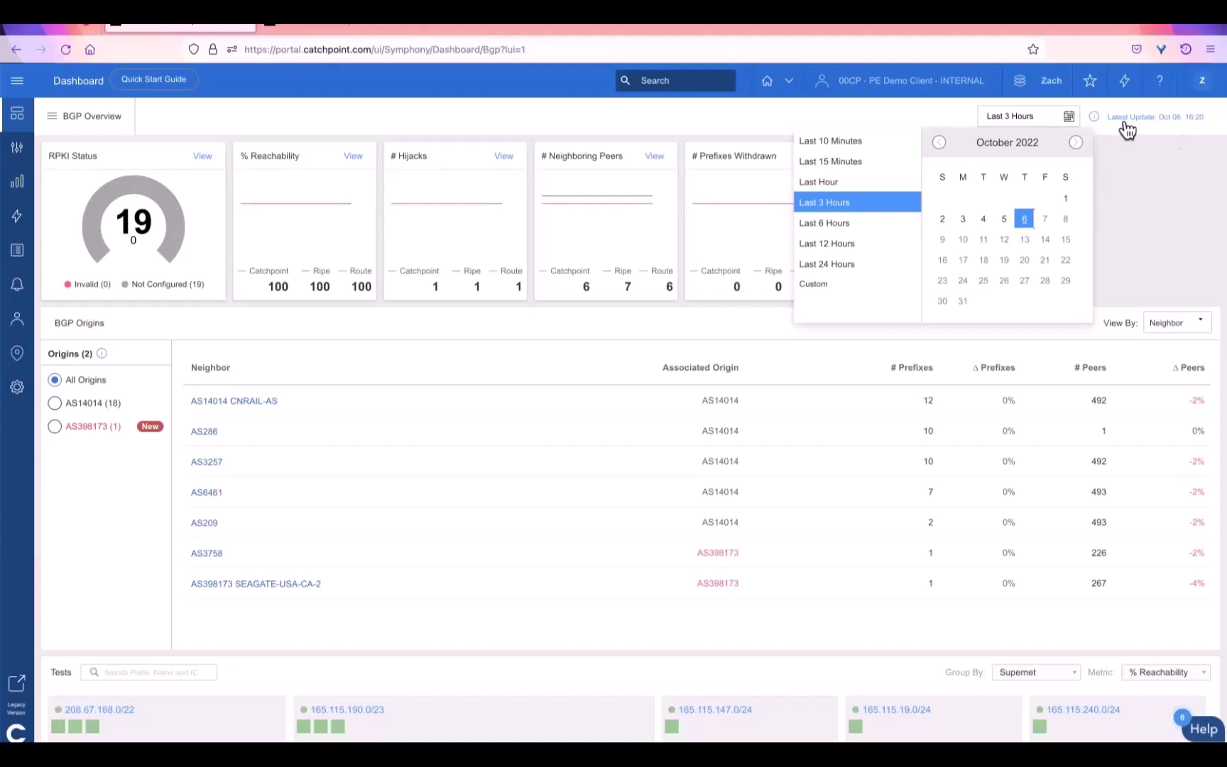
click(1094, 122)
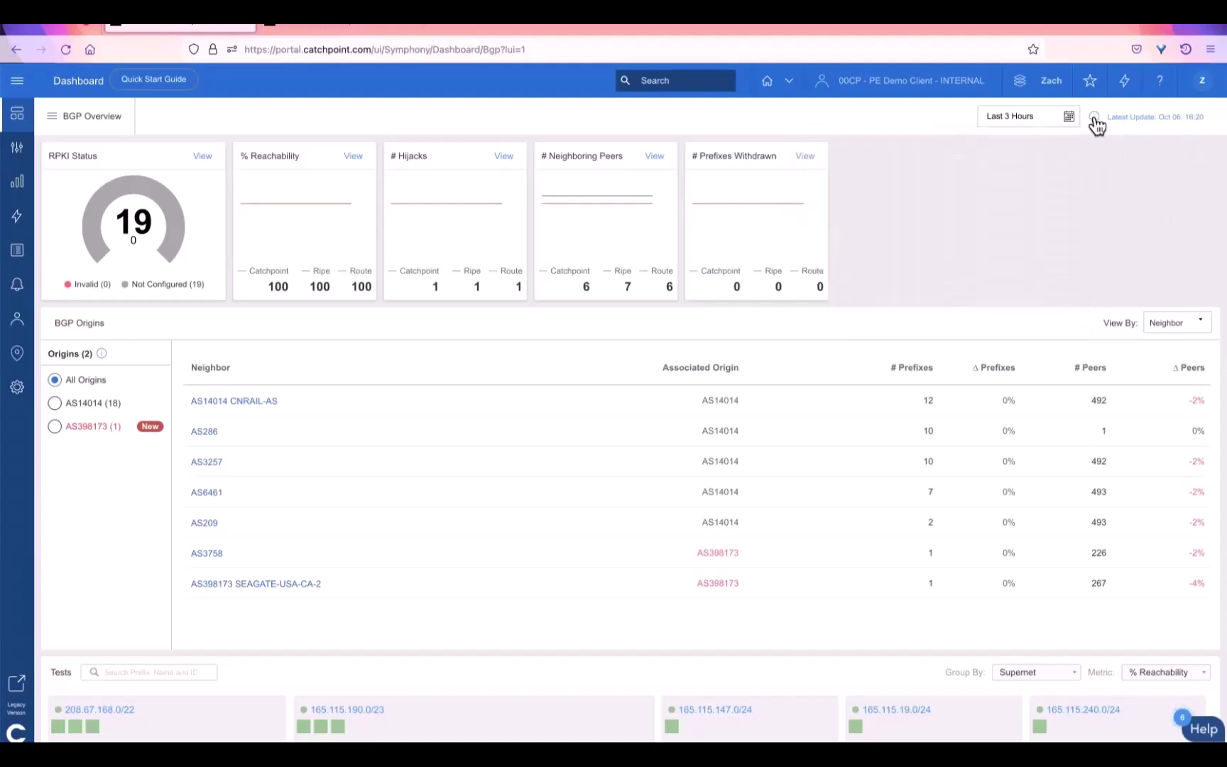
mouse_move(1096, 124)
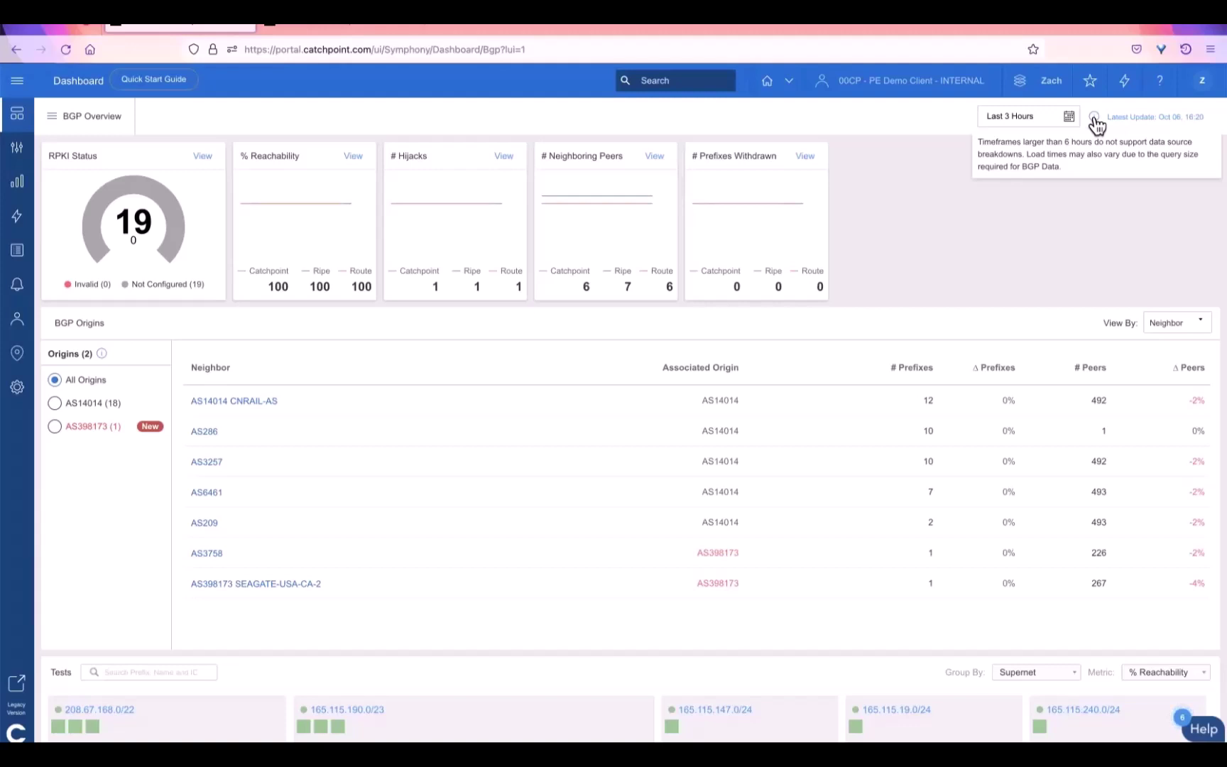
scroll(1048, 181, down, 3)
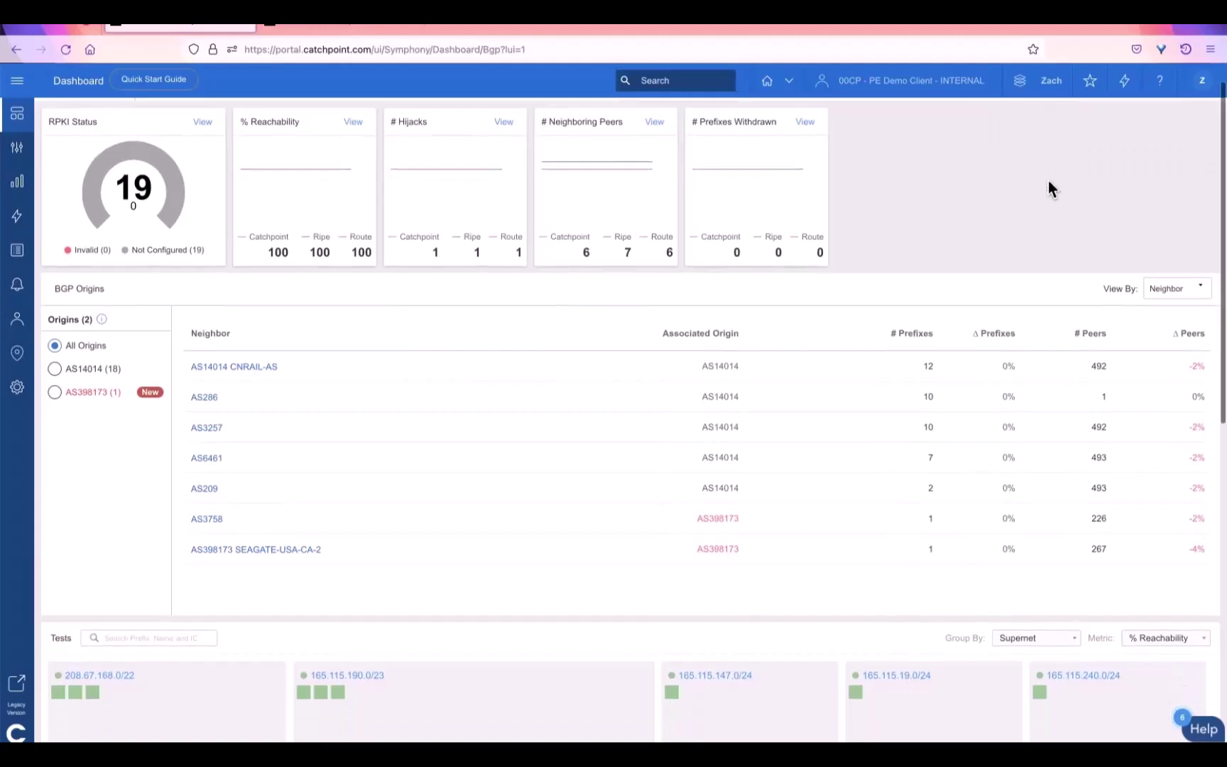
scroll(1048, 187, down, 1)
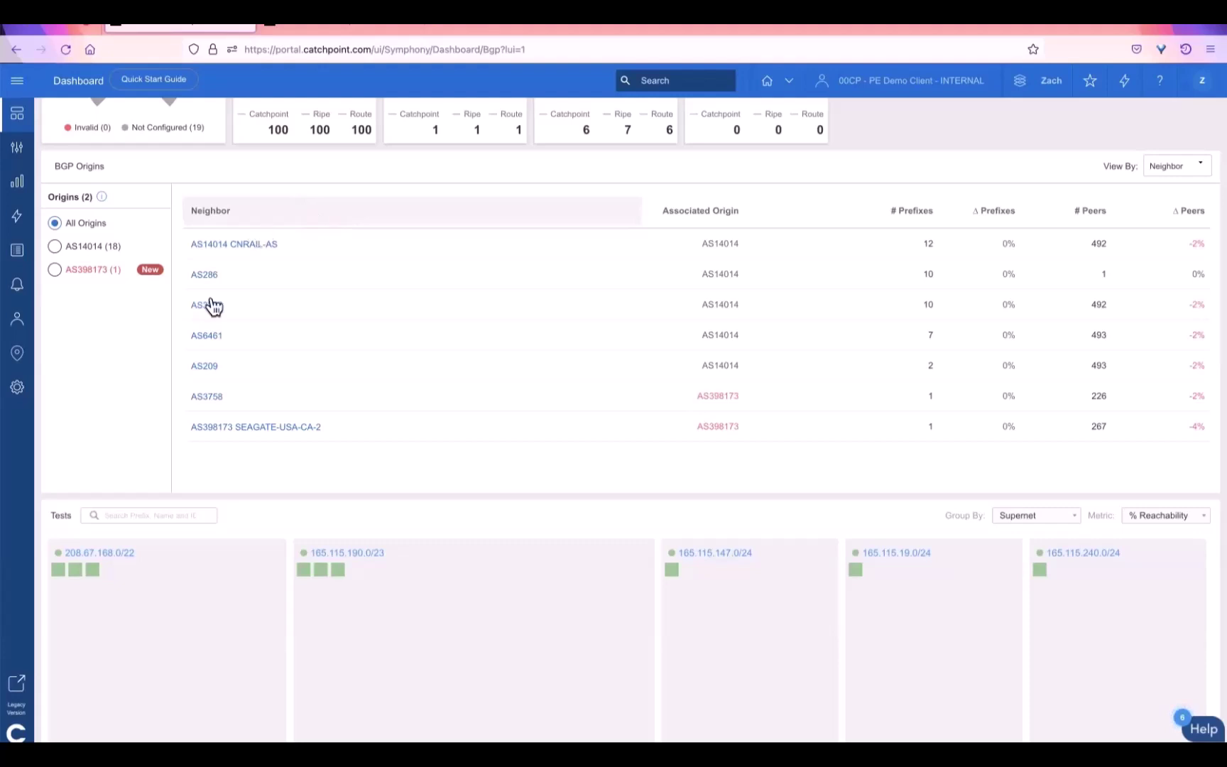
Drill into neighbor AS6461 to see its seven prefixes, all originated by AS14014.
click(211, 341)
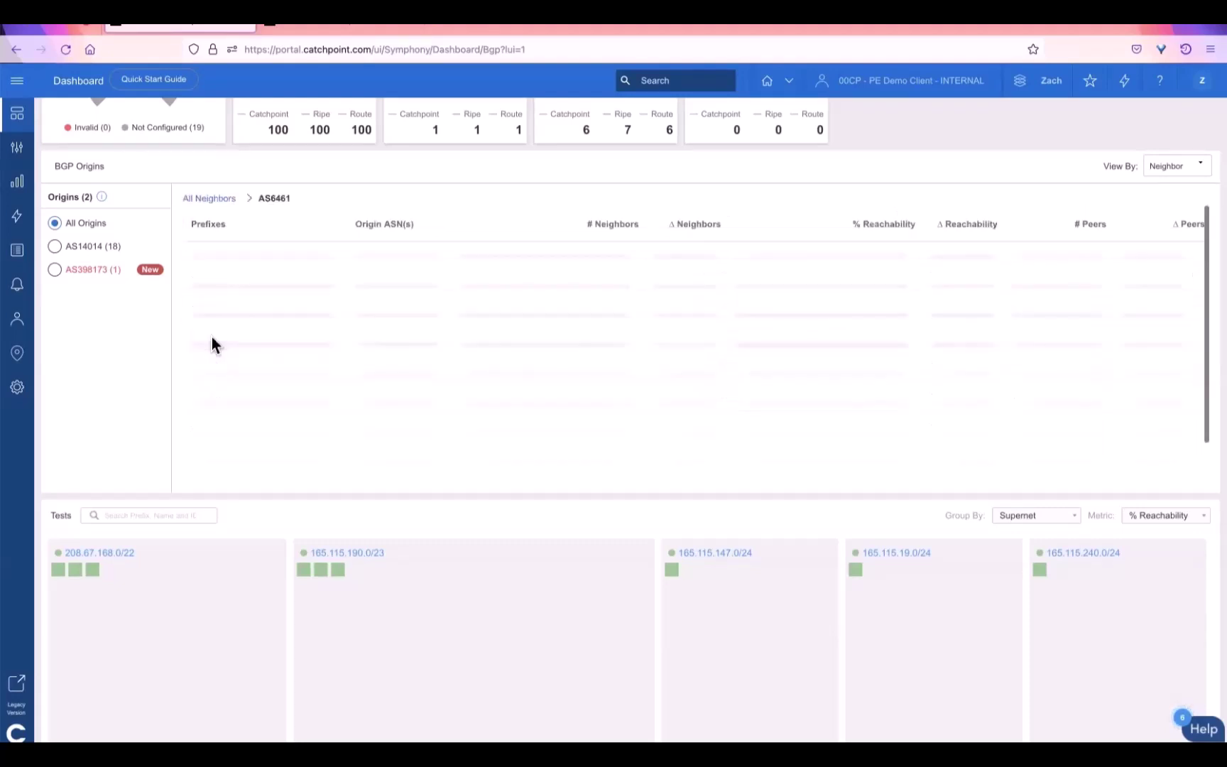
mouse_move(212, 339)
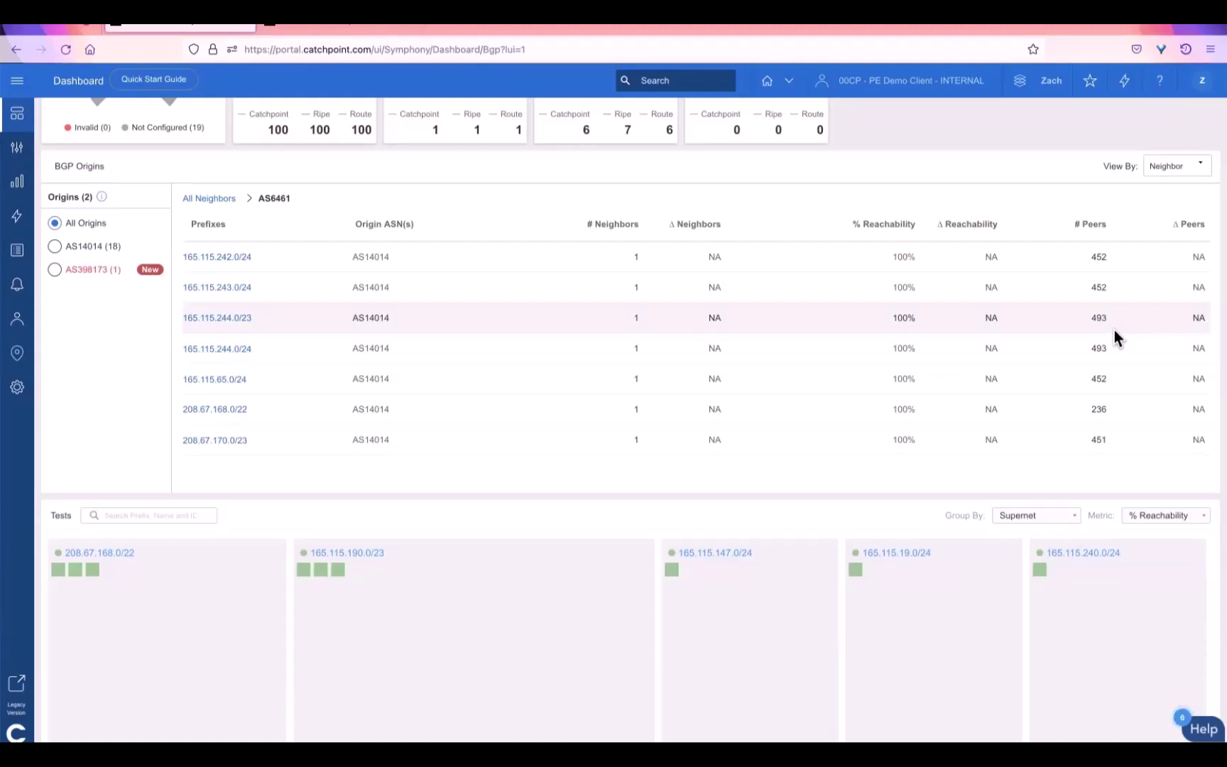
click(213, 199)
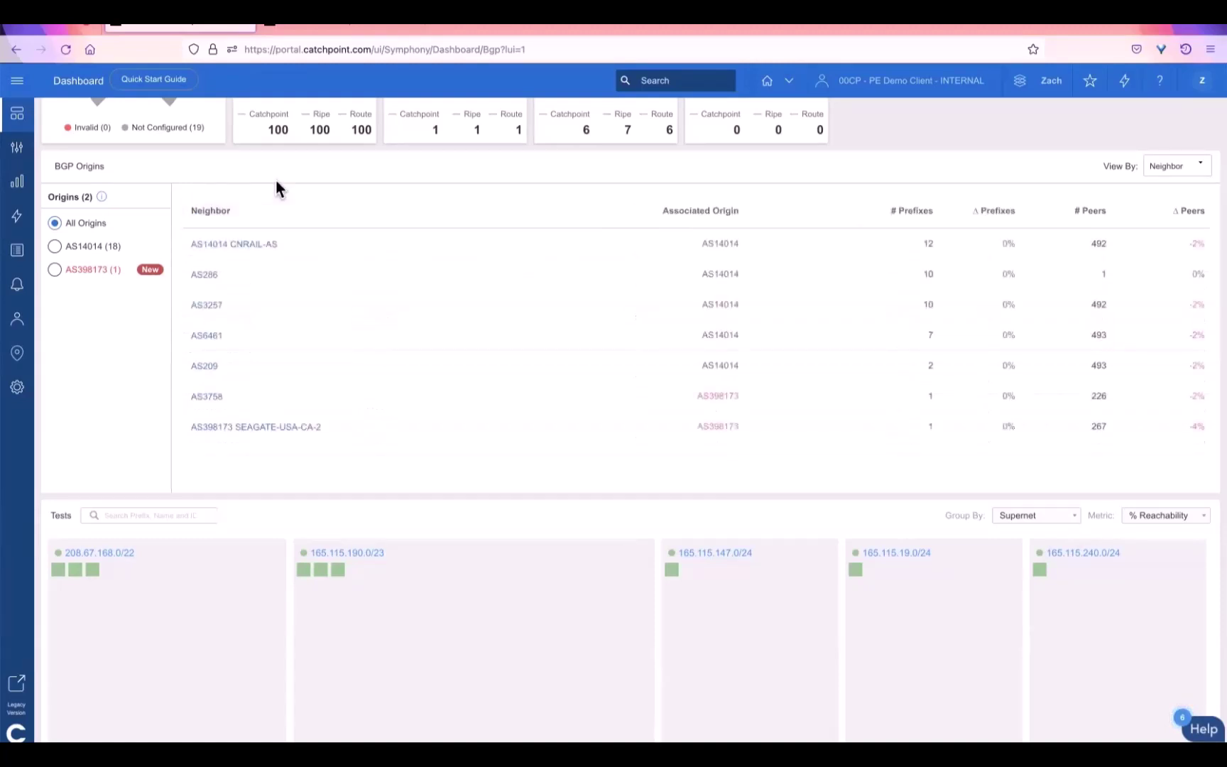
scroll(275, 186, down, 3)
scroll(278, 190, up, 5)
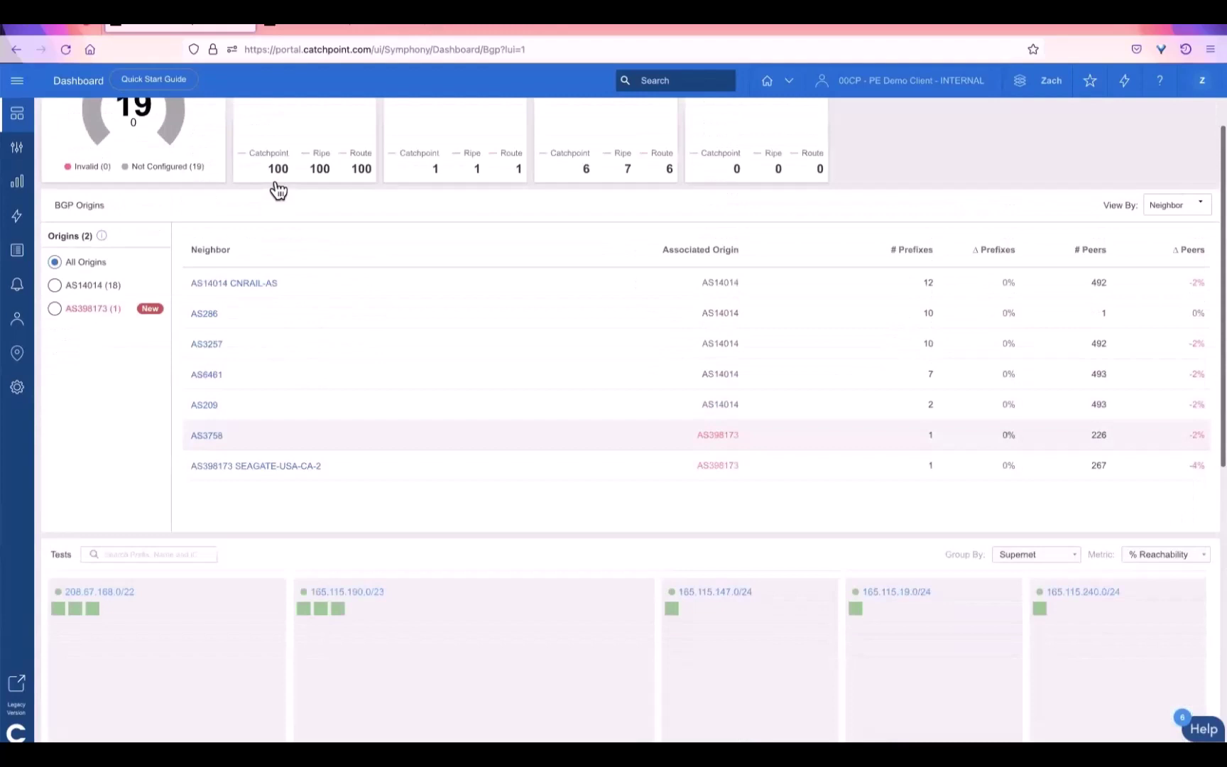
scroll(276, 188, up, 1)
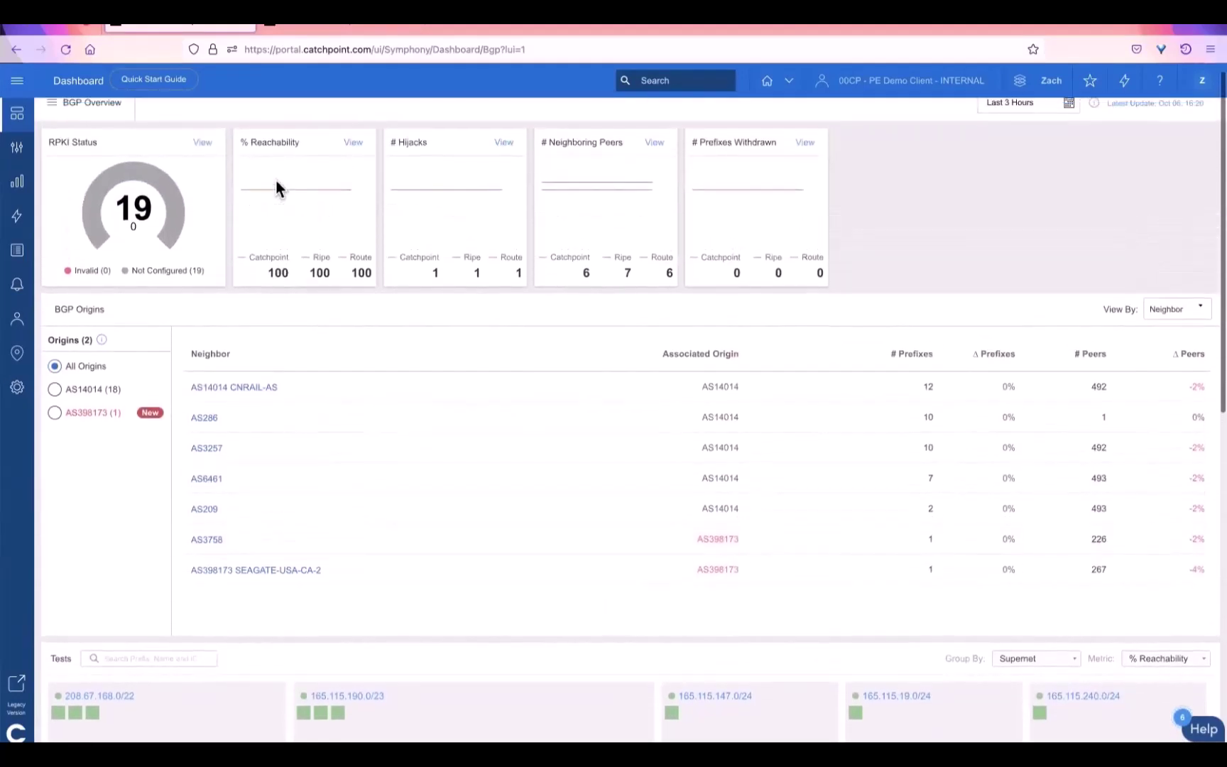
Filter BGP Origins to origin AS398173, leaving neighbors AS3758 and SEAGATE-USA-CA-2.
click(56, 415)
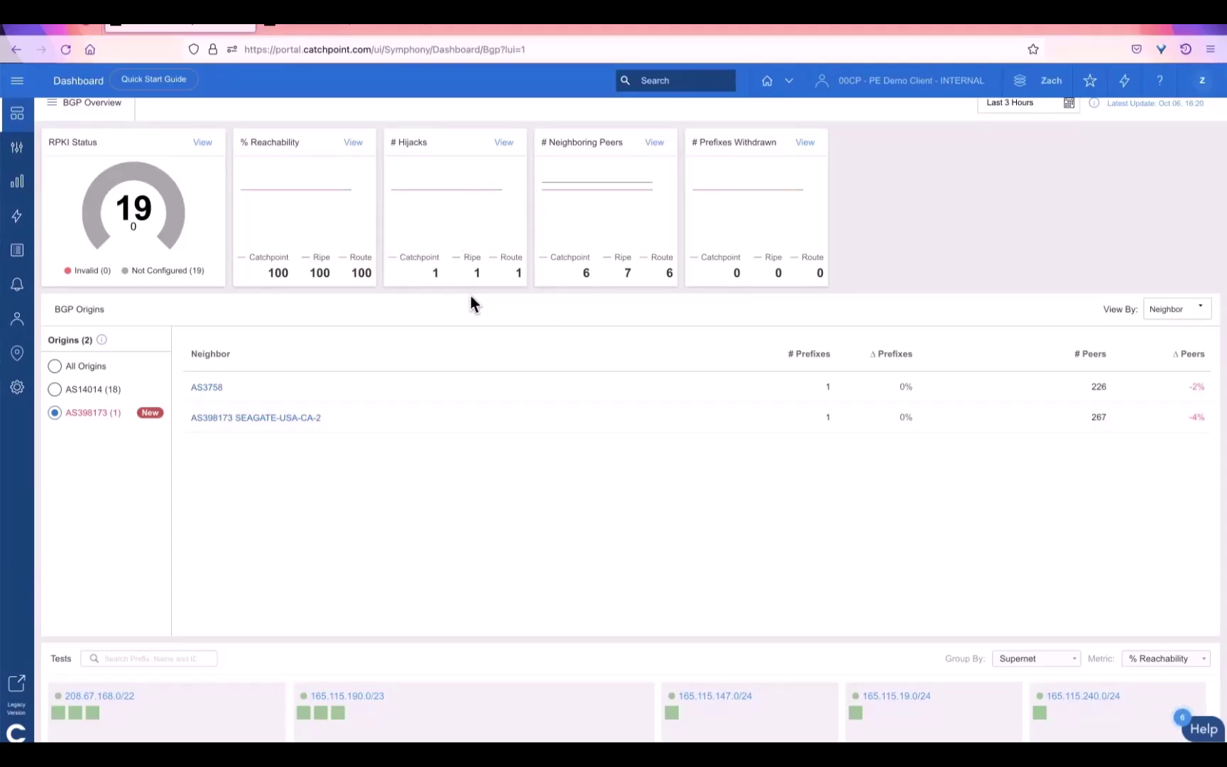
scroll(470, 297, down, 3)
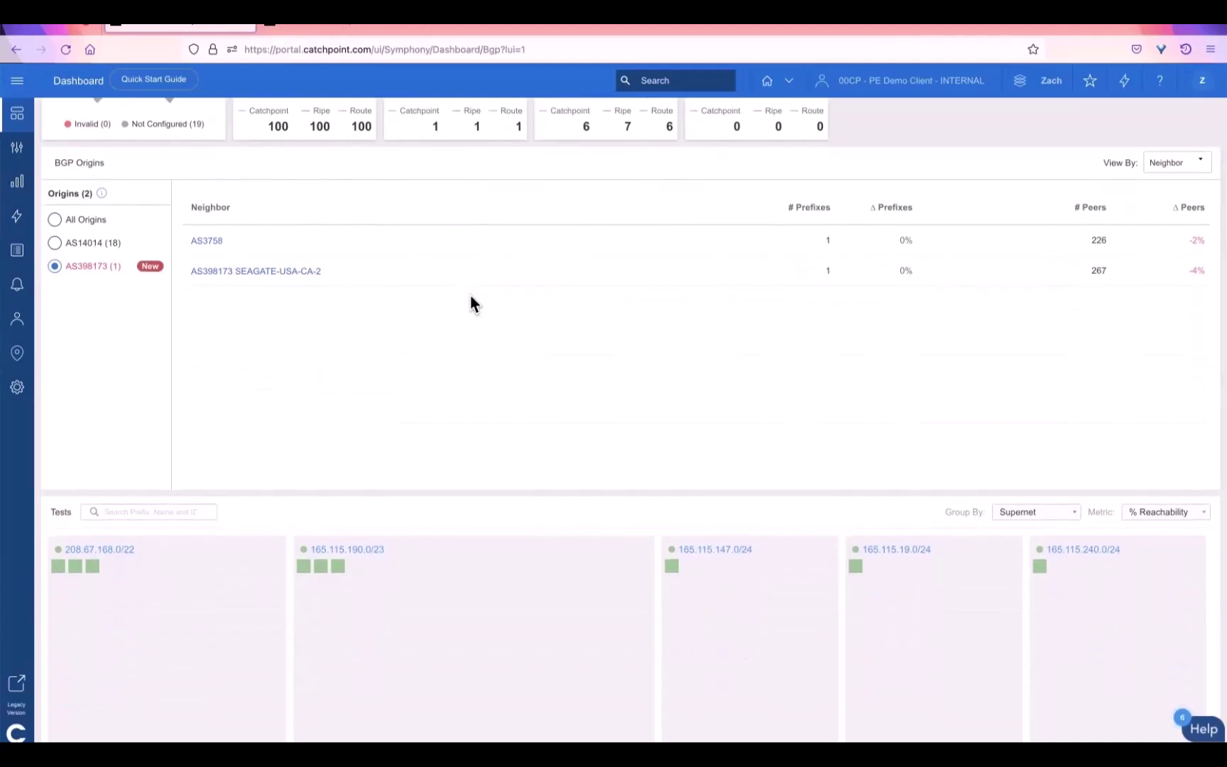
scroll(470, 296, down, 10)
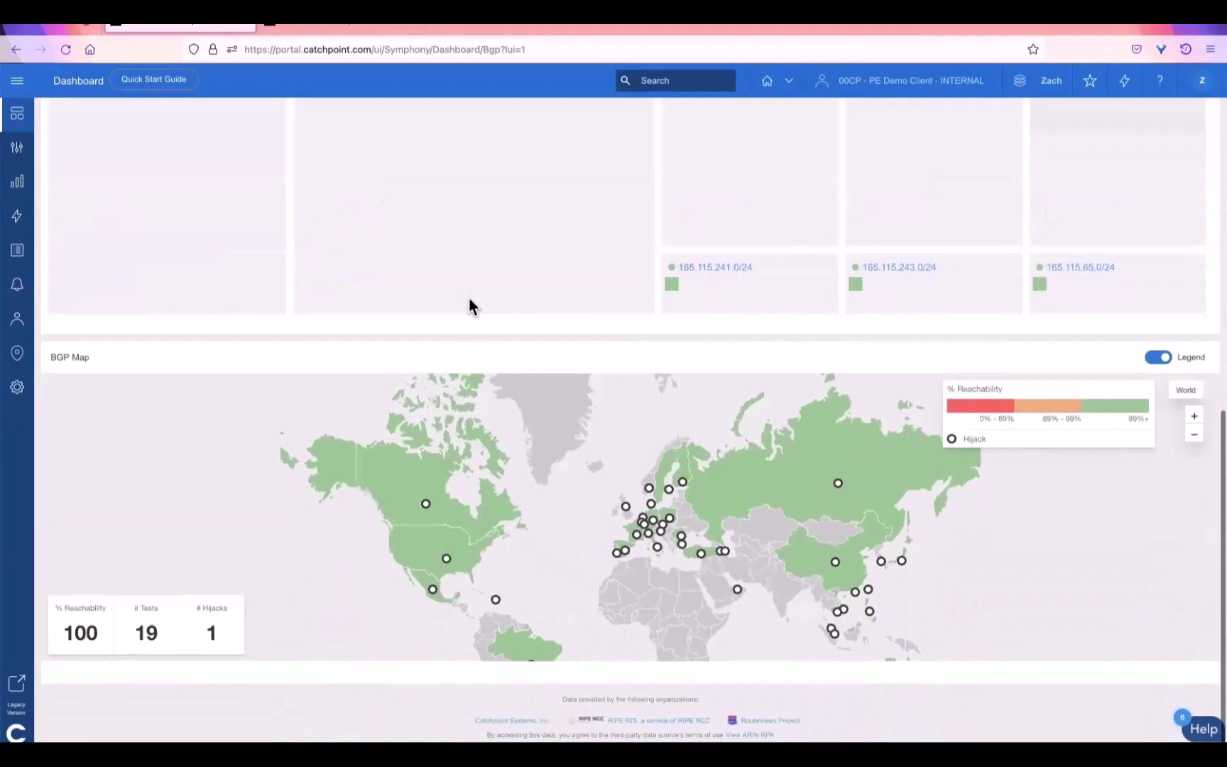
scroll(464, 342, down, 1)
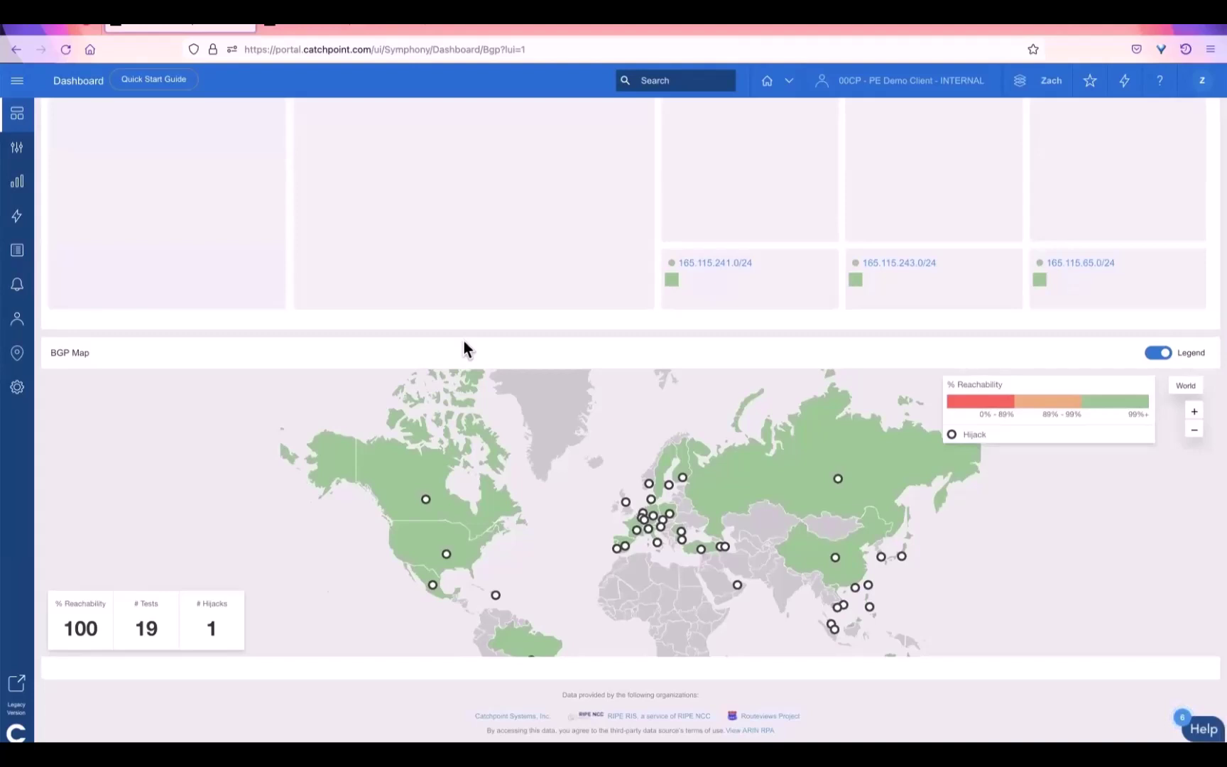
mouse_move(438, 527)
mouse_move(425, 499)
mouse_move(898, 489)
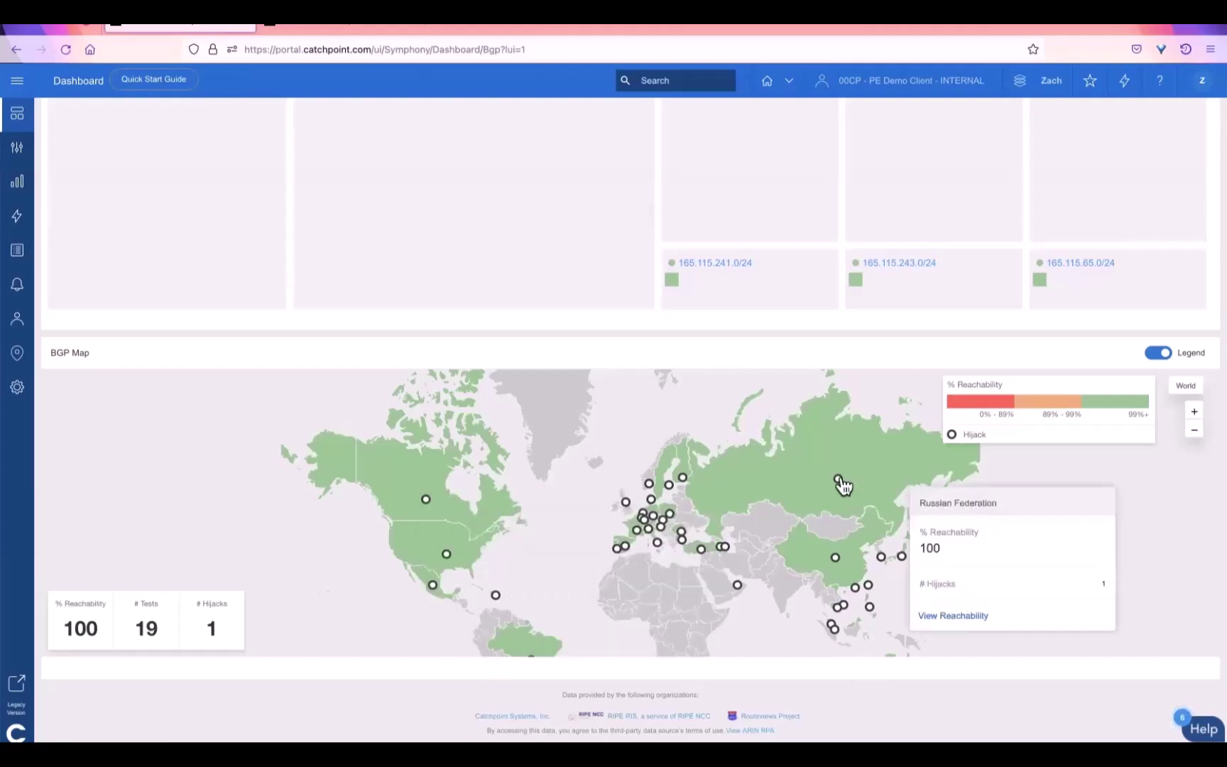
mouse_move(840, 483)
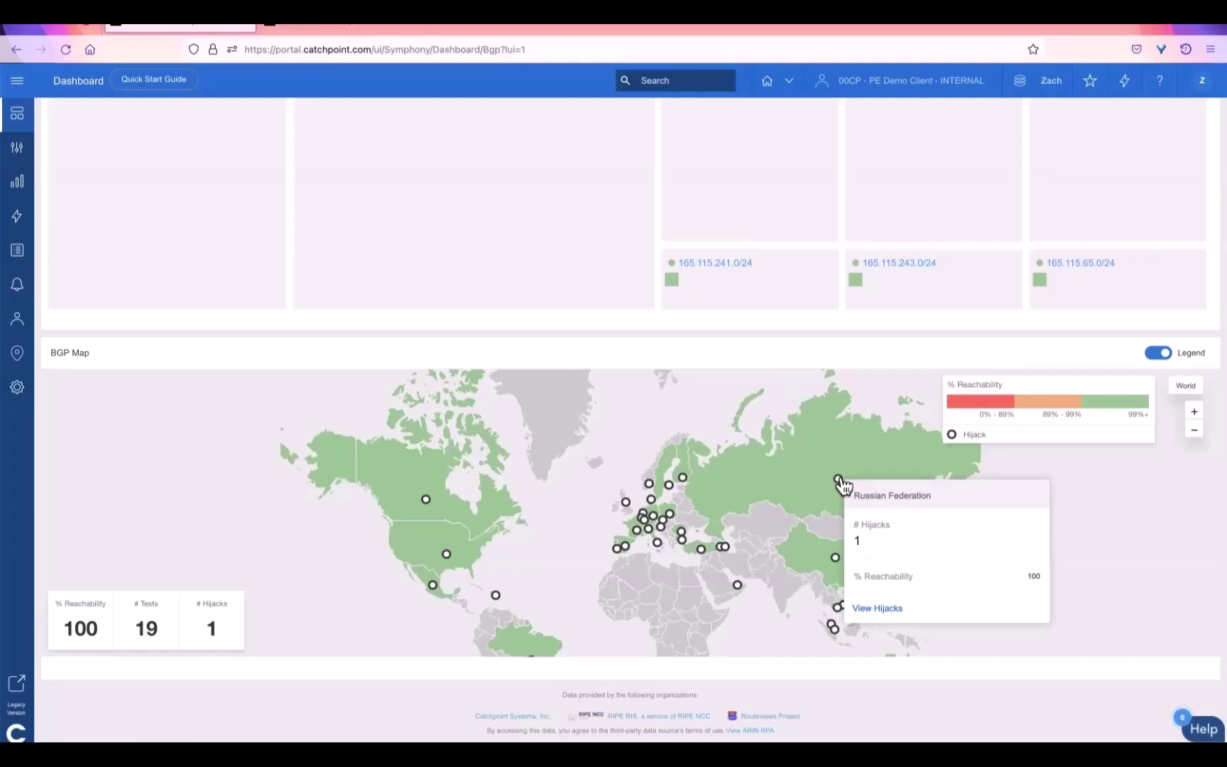
scroll(650, 323, up, 10)
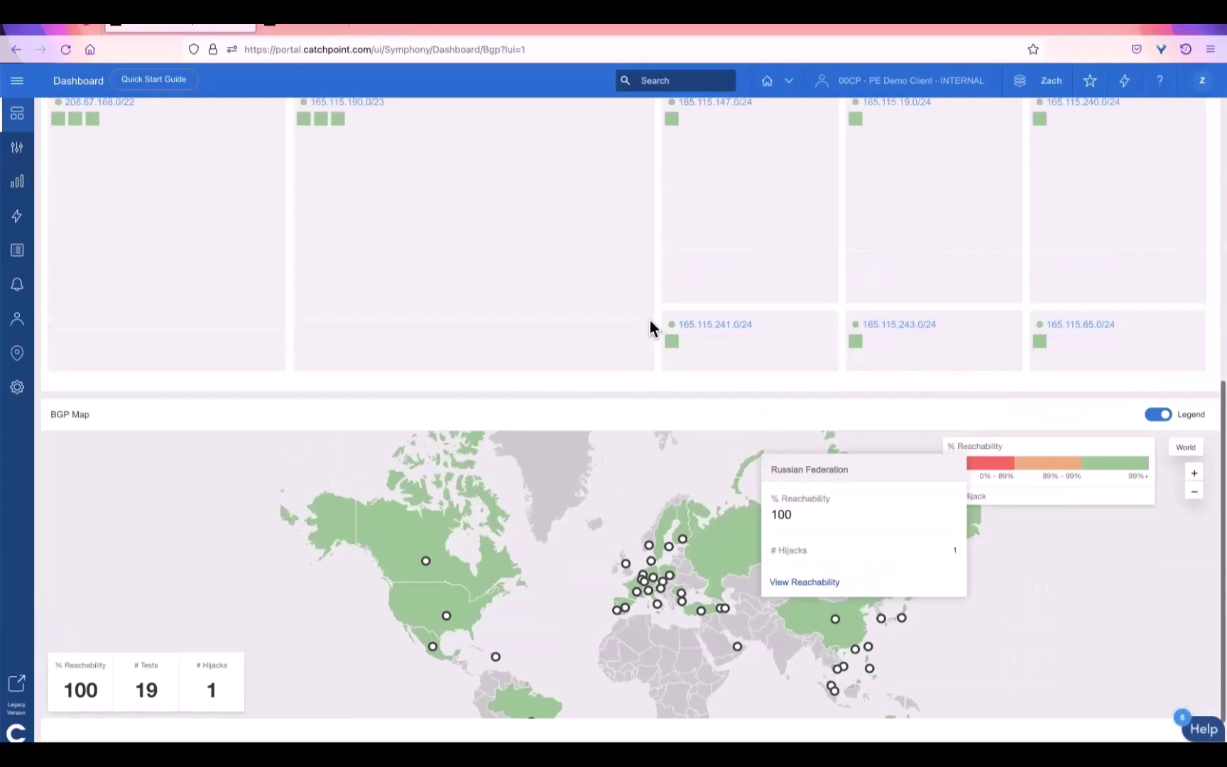
scroll(652, 328, up, 3)
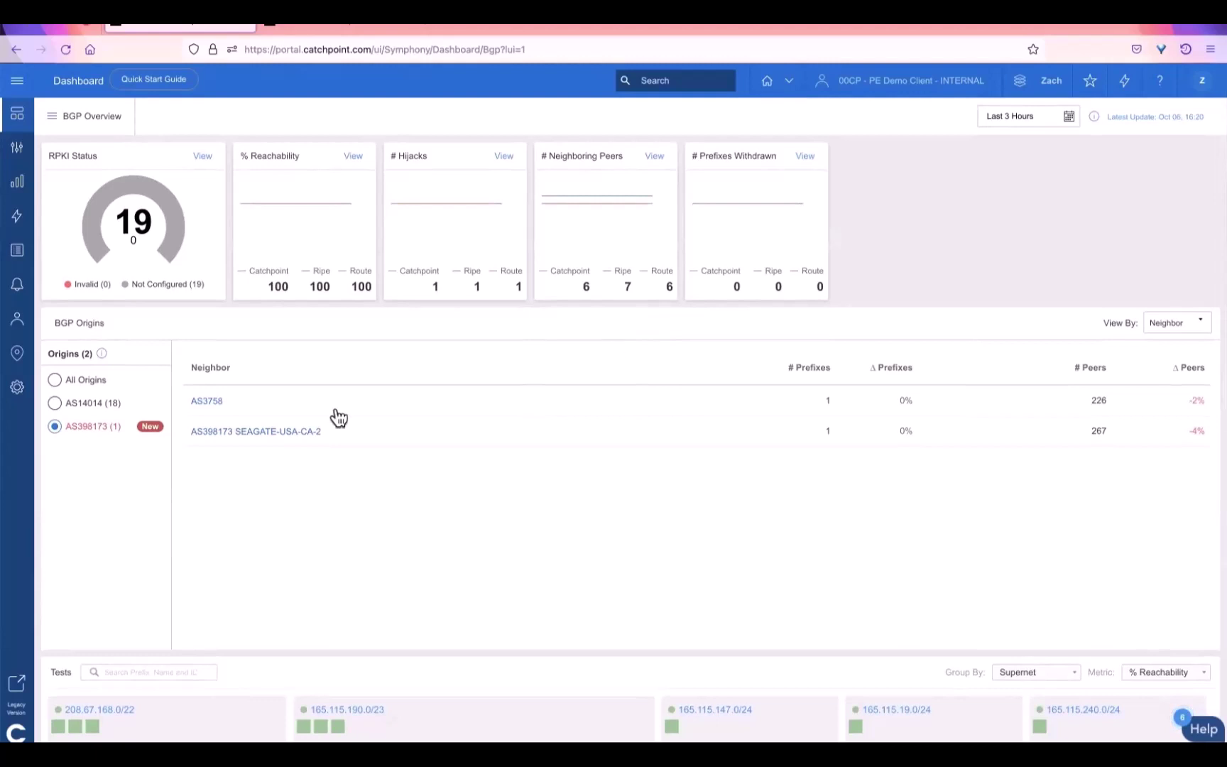
Restore neighbors for All Origins and switch to the Smartboard for prefix 192.55.21.0/24.
click(55, 381)
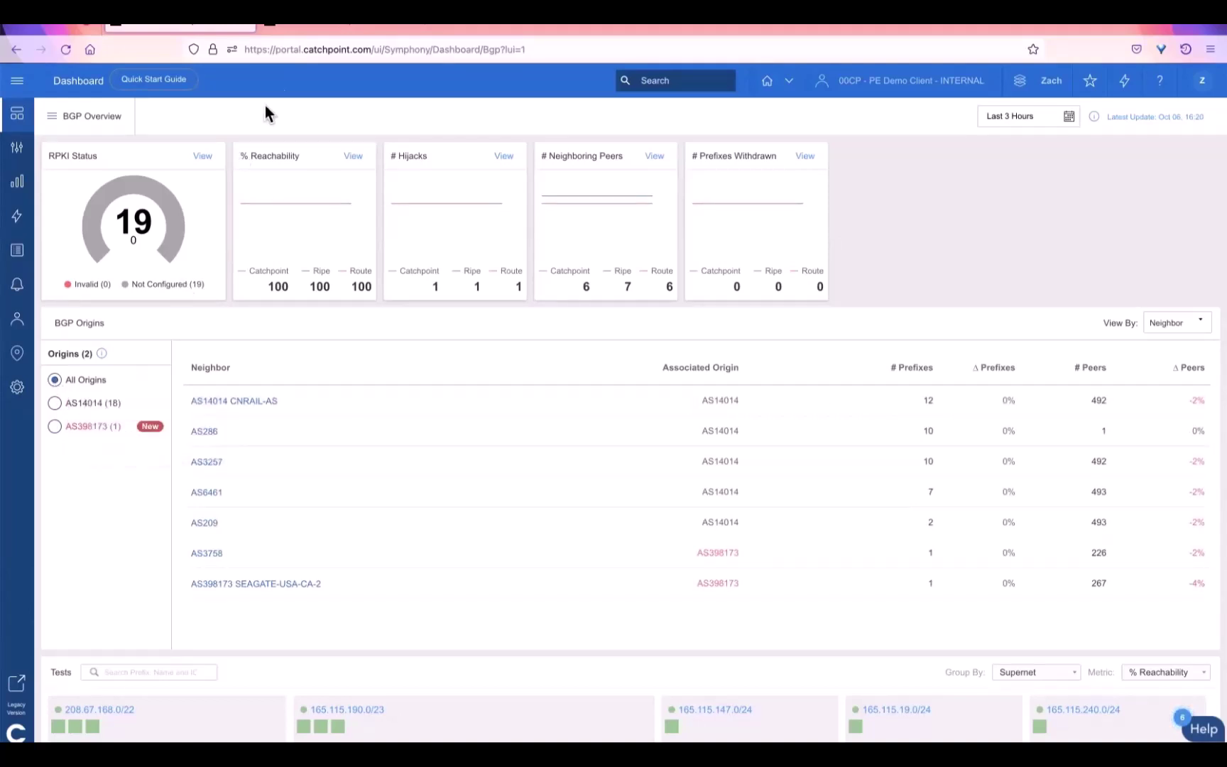
click(294, 31)
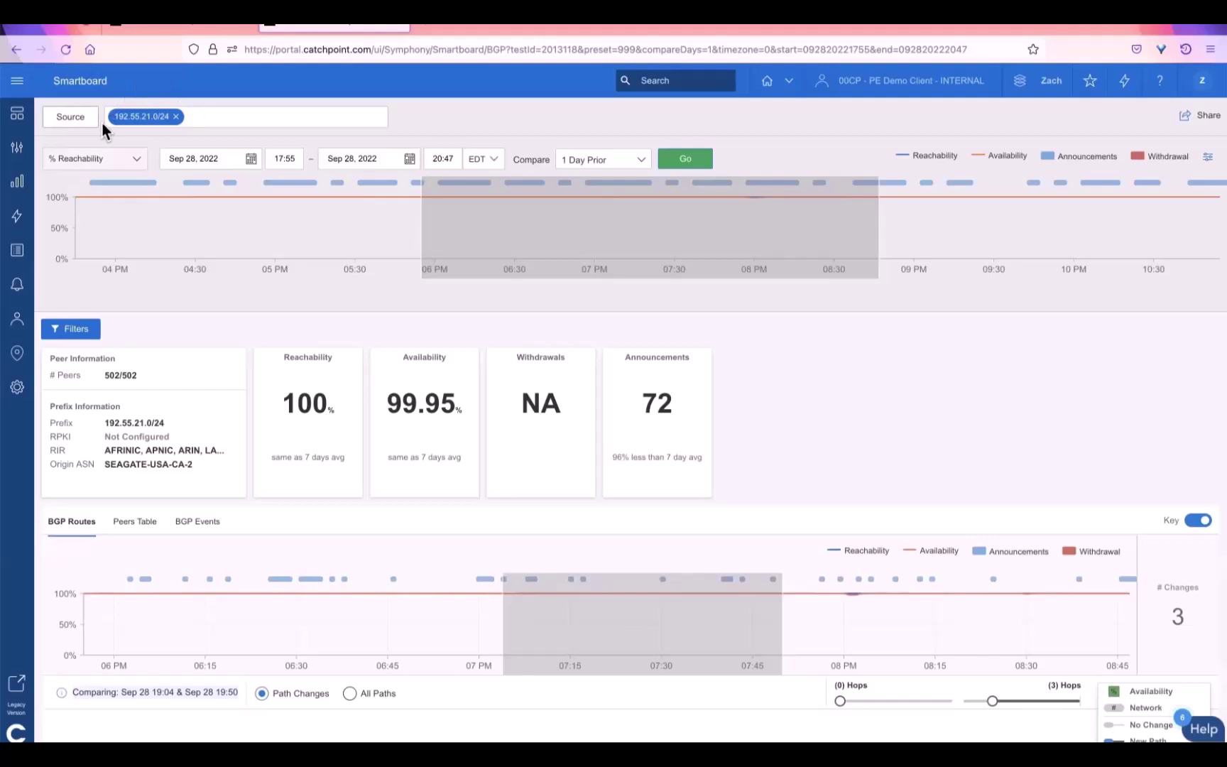
Scroll the Smartboard down to bring the BGP Routes path diagram into view.
scroll(150, 297, down, 3)
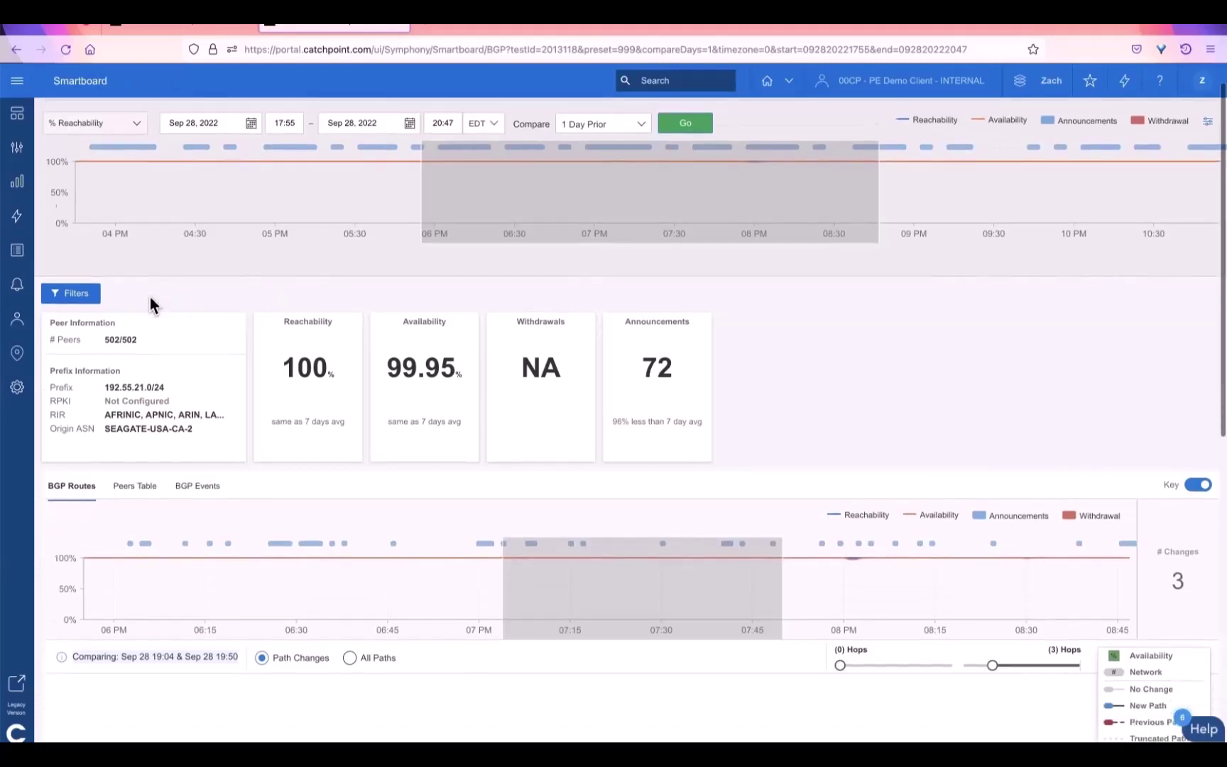
scroll(150, 297, down, 3)
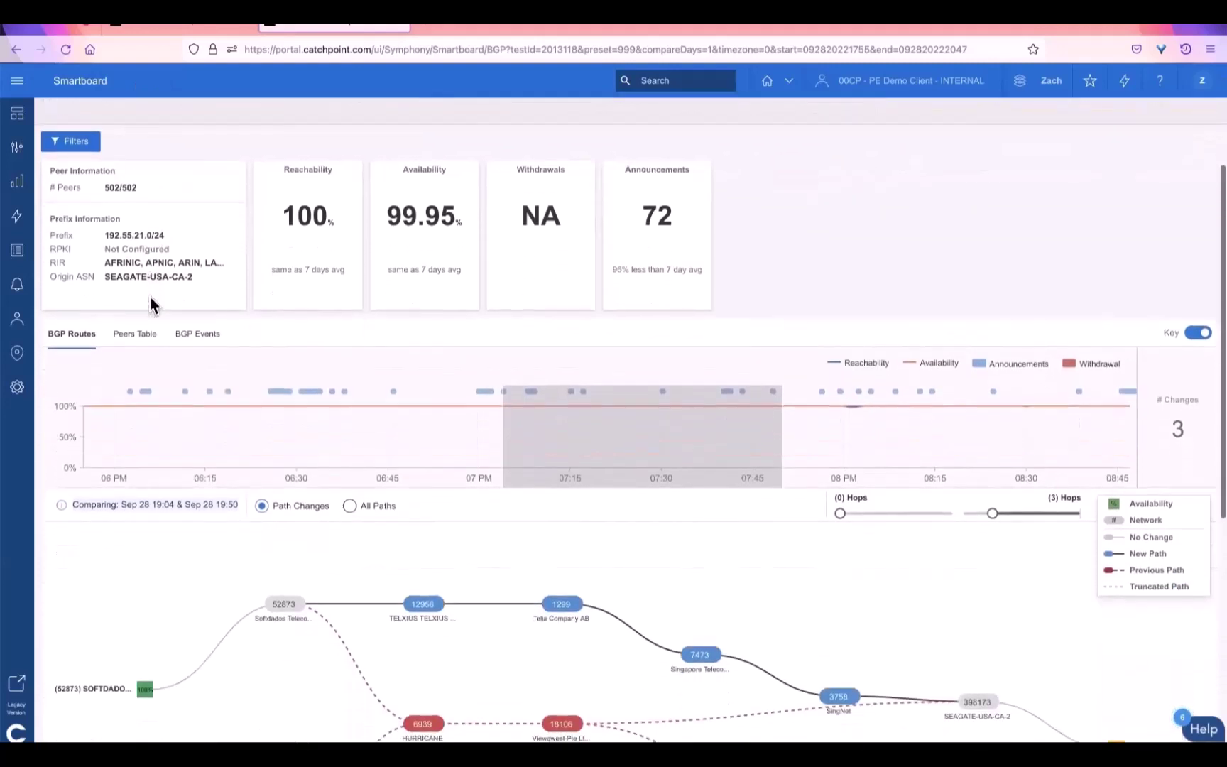
mouse_move(125, 250)
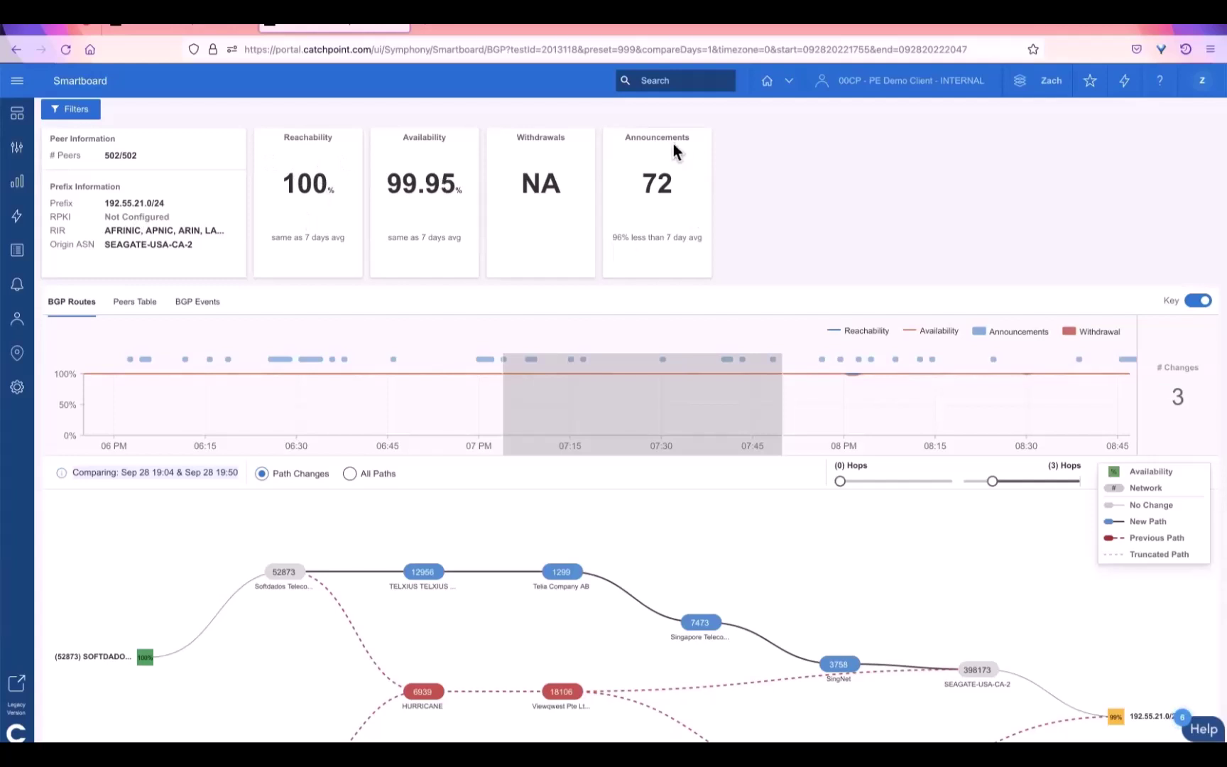
scroll(673, 143, down, 3)
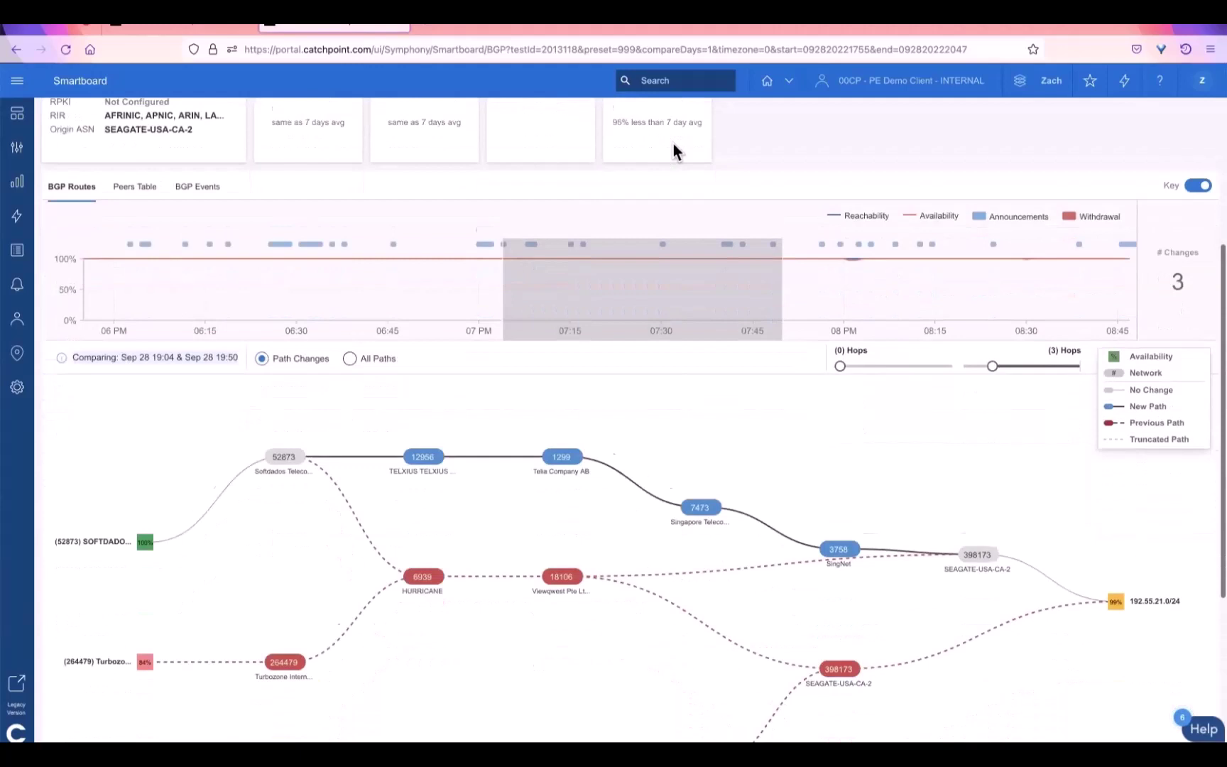
scroll(673, 143, down, 2)
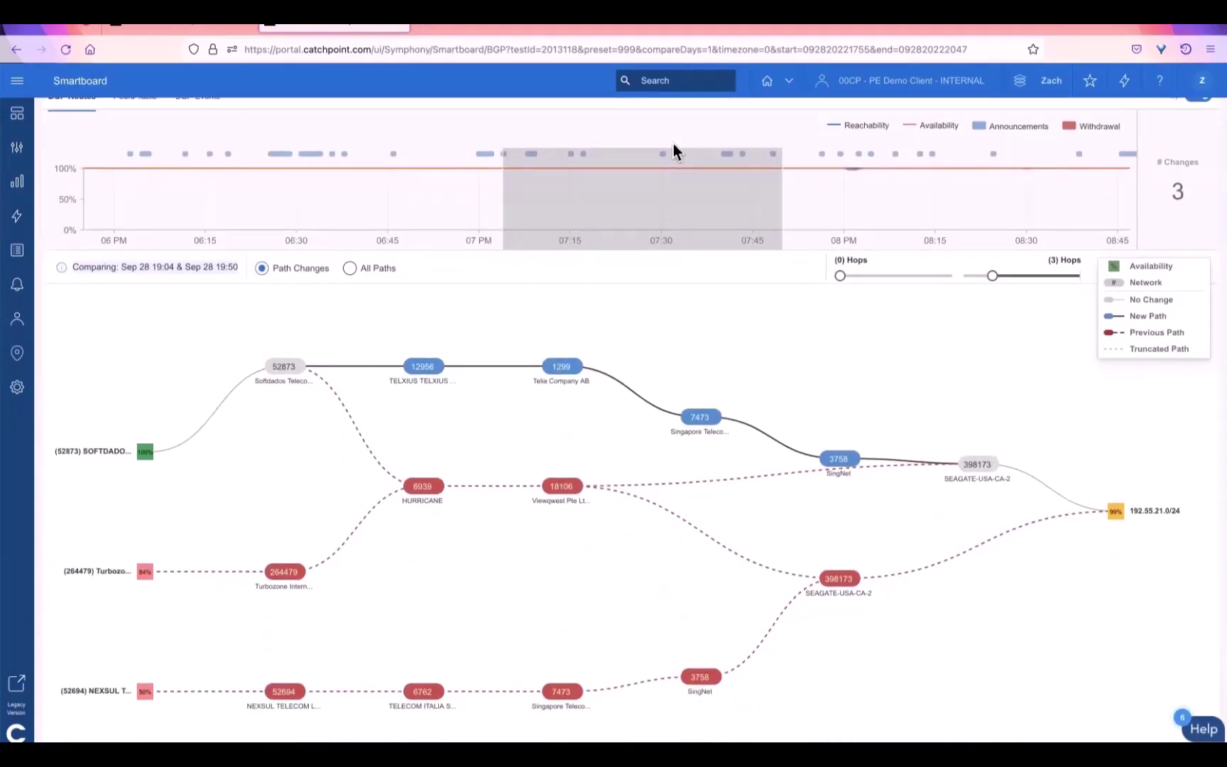
scroll(673, 143, up, 1)
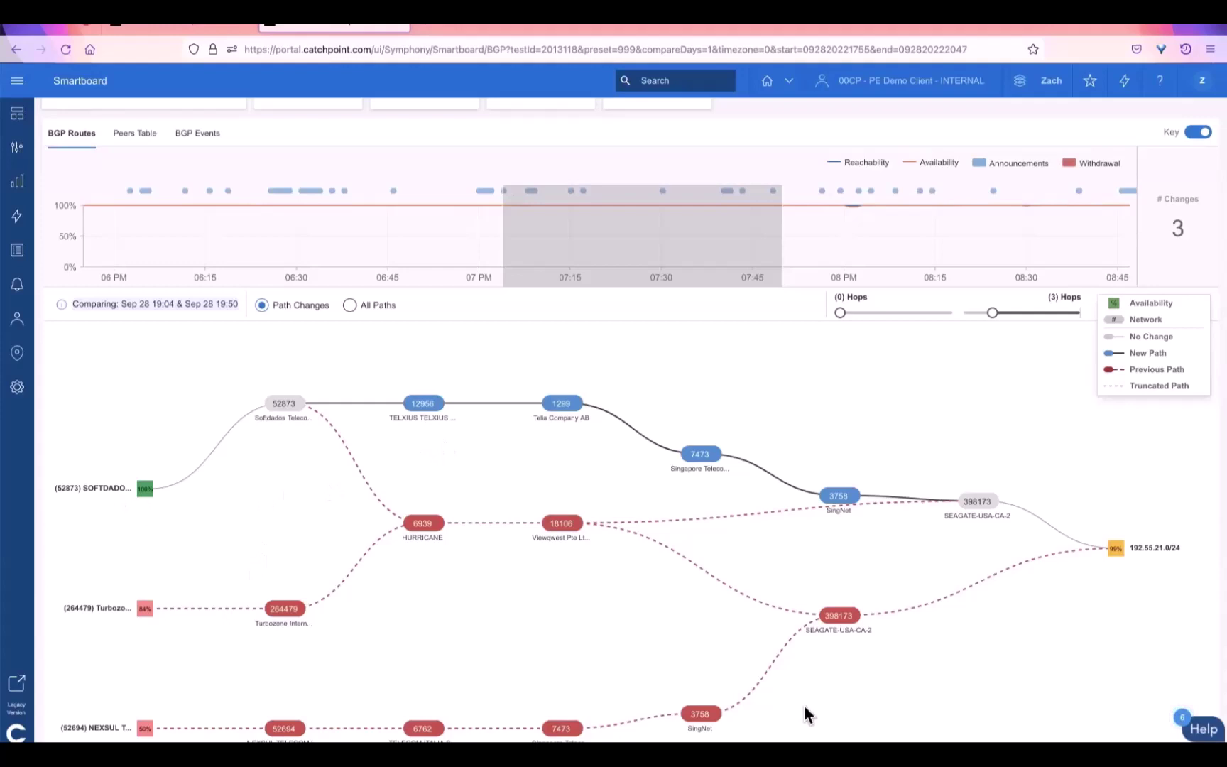
Read the AS node info cards along the new TELXIUS, Telia, SingNet path and the previous Hurricane routes.
mouse_move(1121, 561)
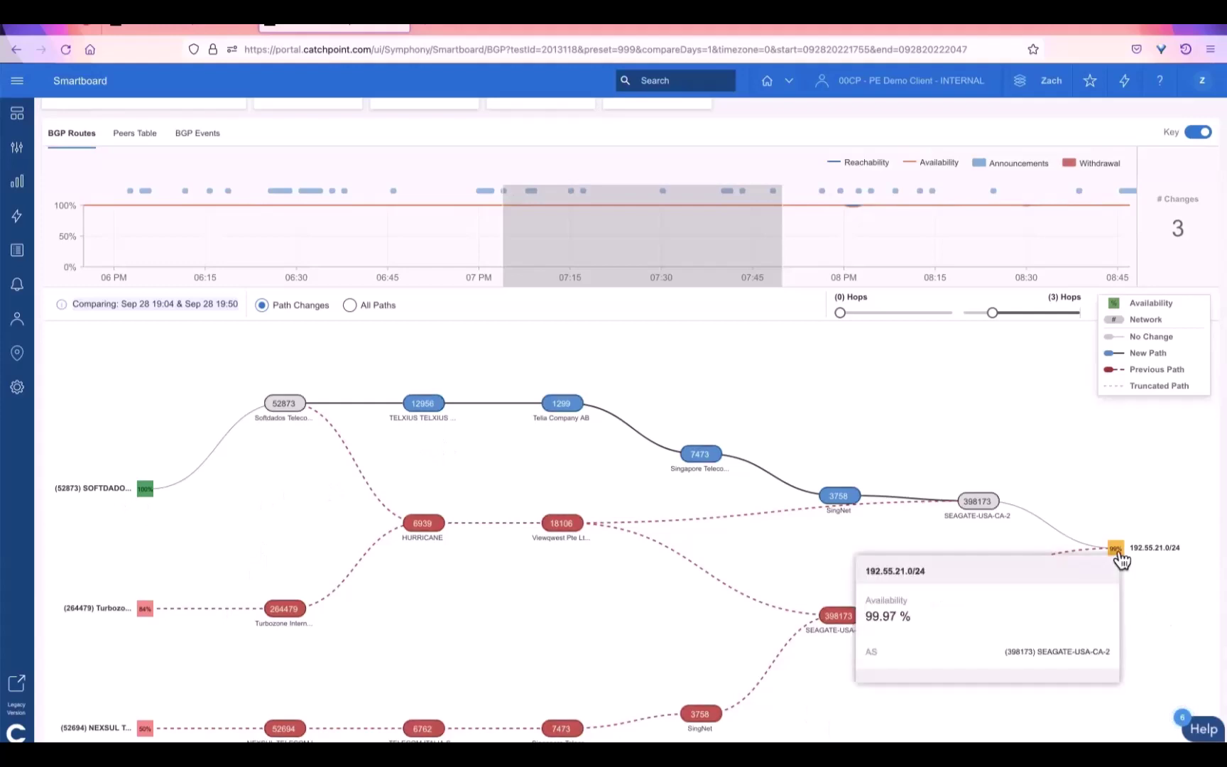
mouse_move(285, 410)
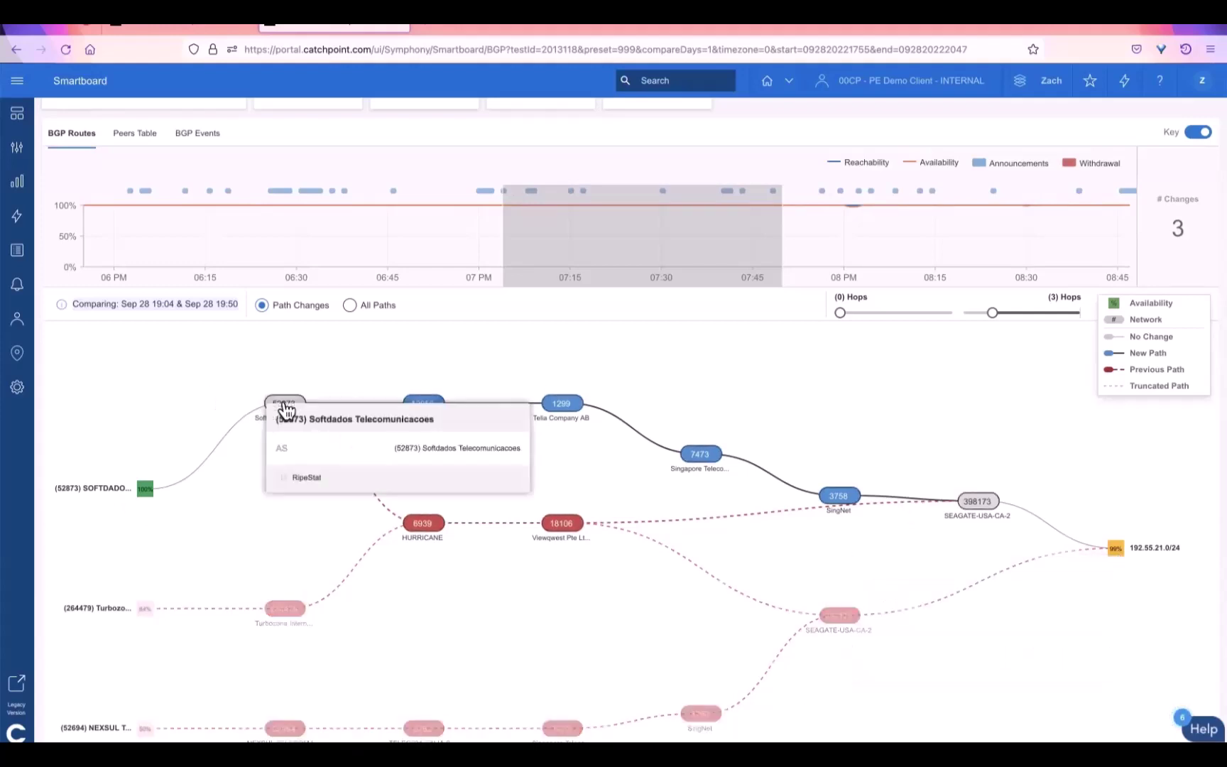
mouse_move(422, 404)
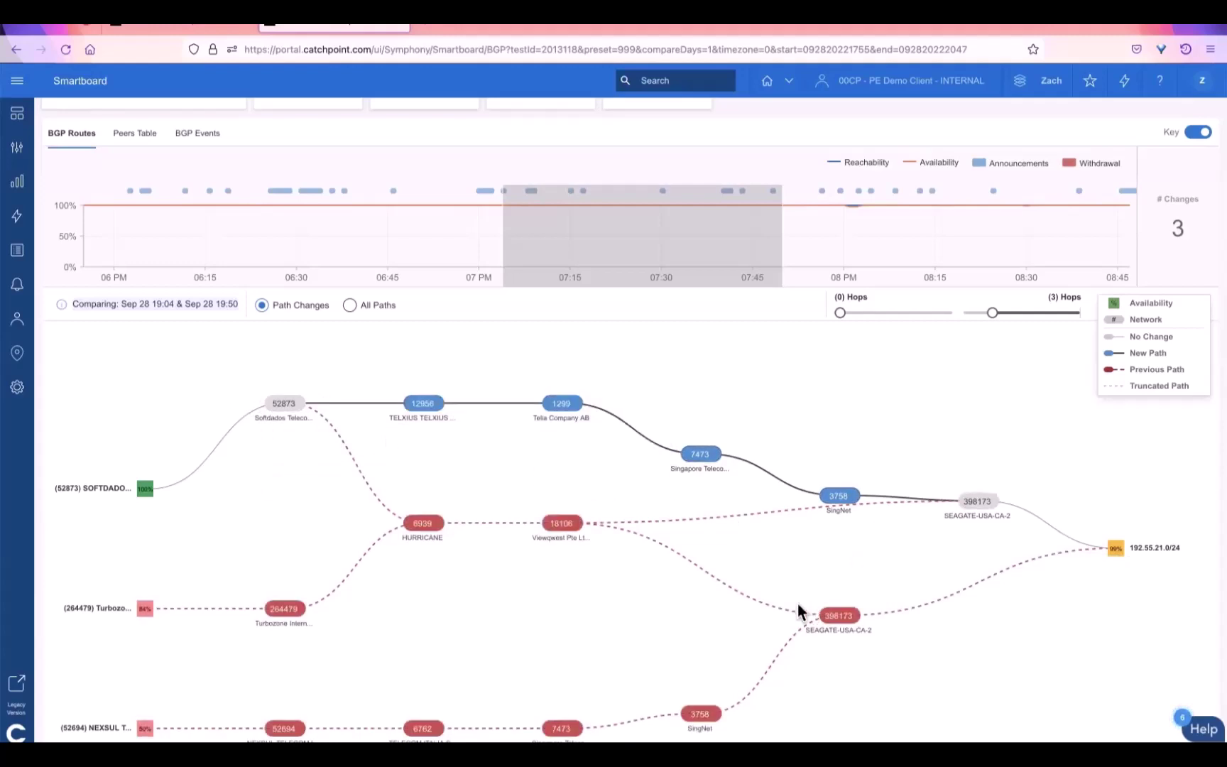
mouse_move(430, 530)
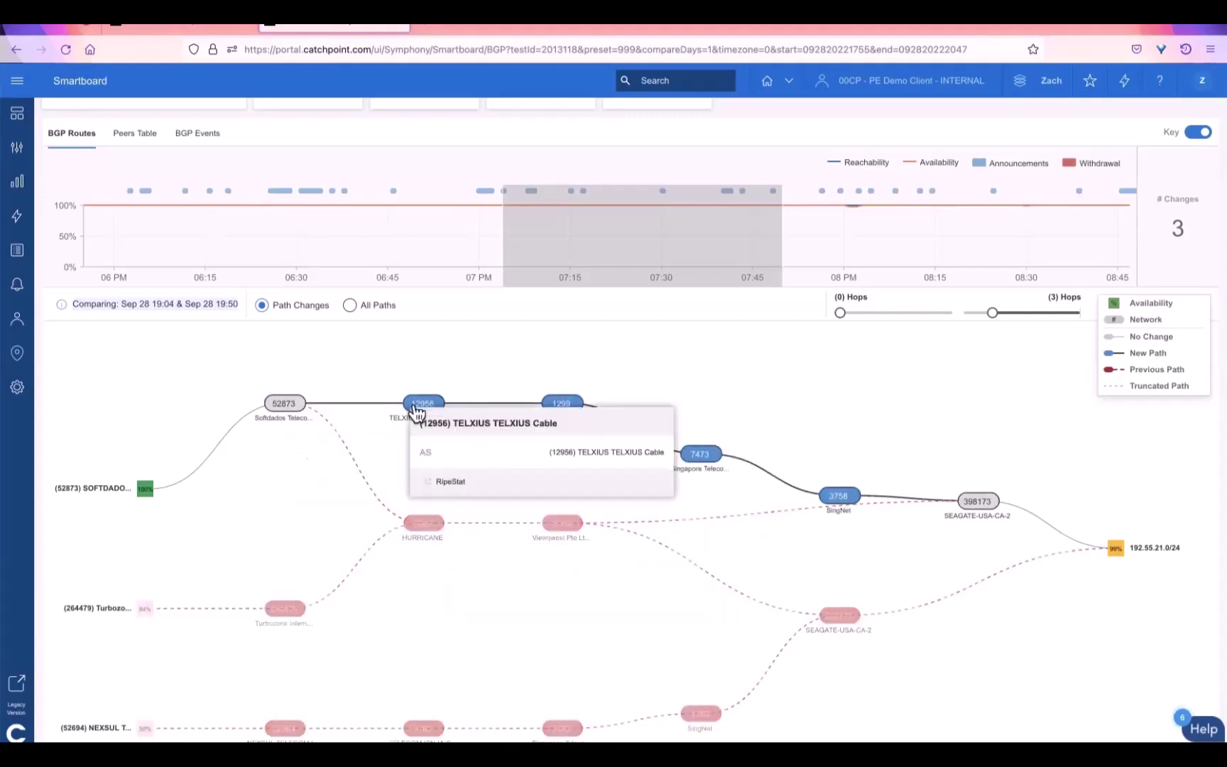
mouse_move(561, 403)
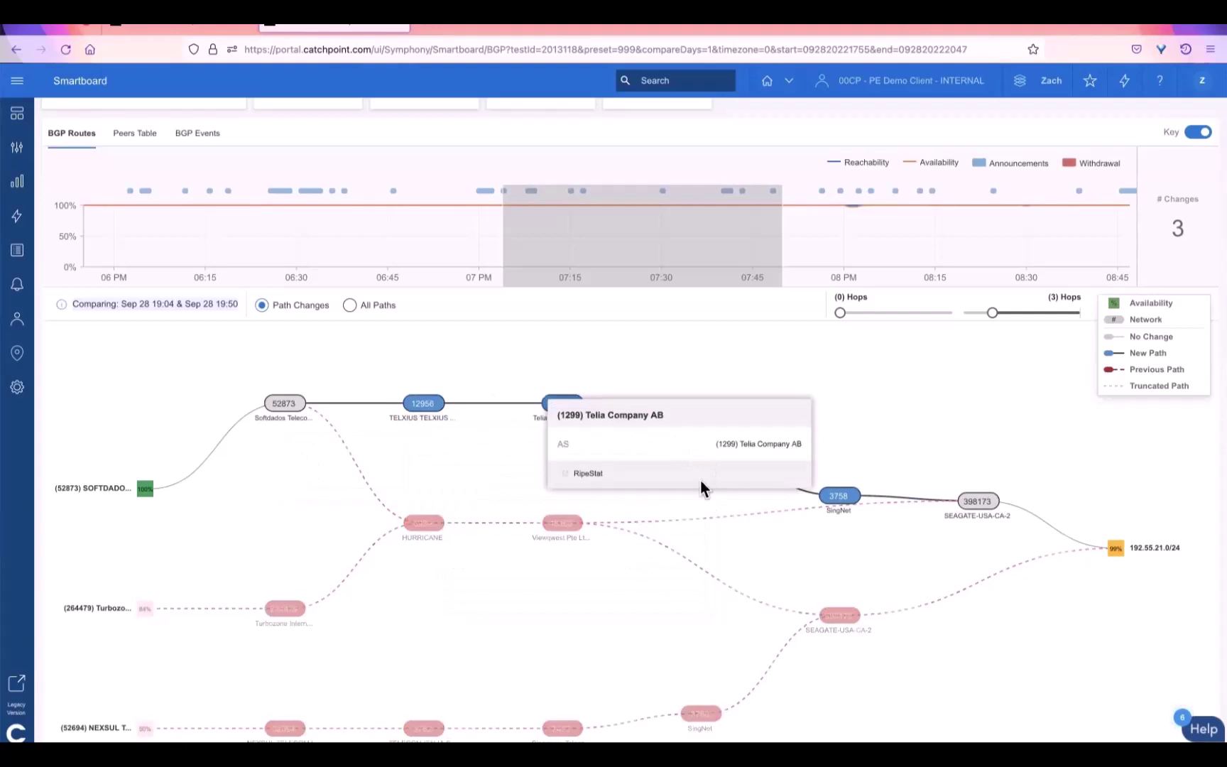
mouse_move(839, 500)
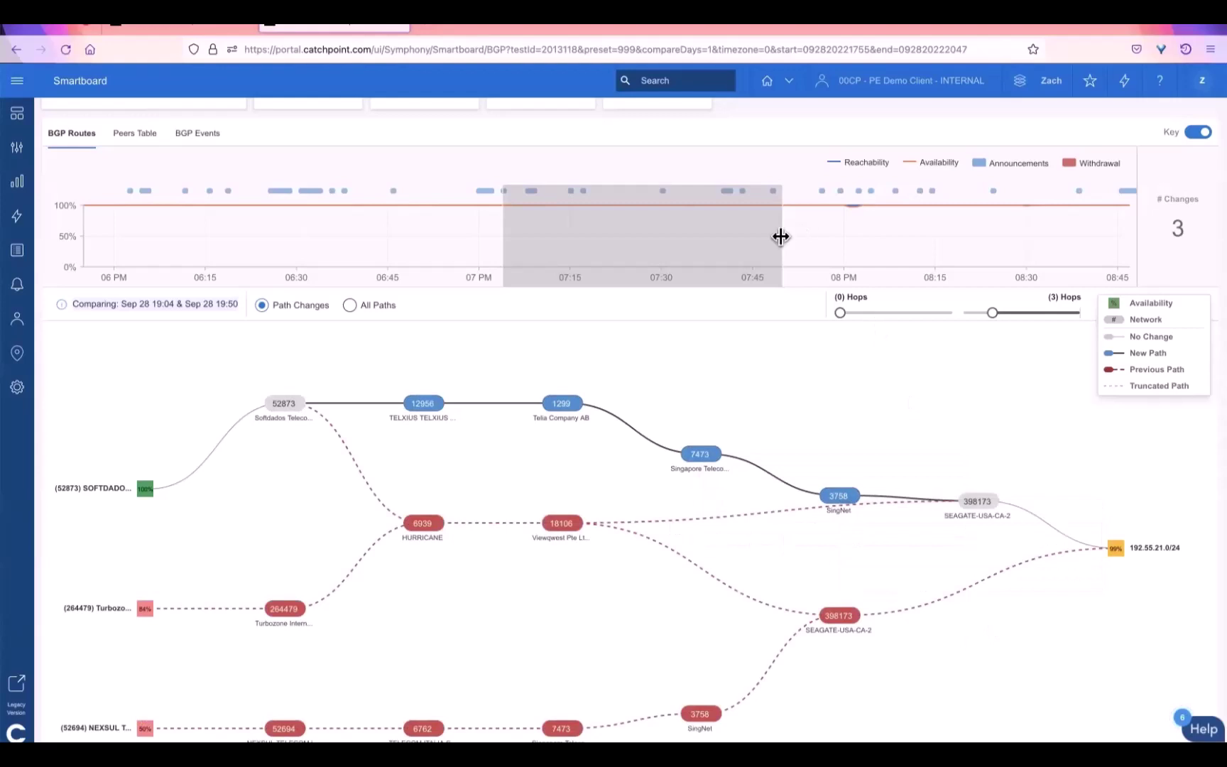
Narrow the compared window to Sep 28 19:11–19:20 and list its 499 peers.
drag(685, 237, 576, 238)
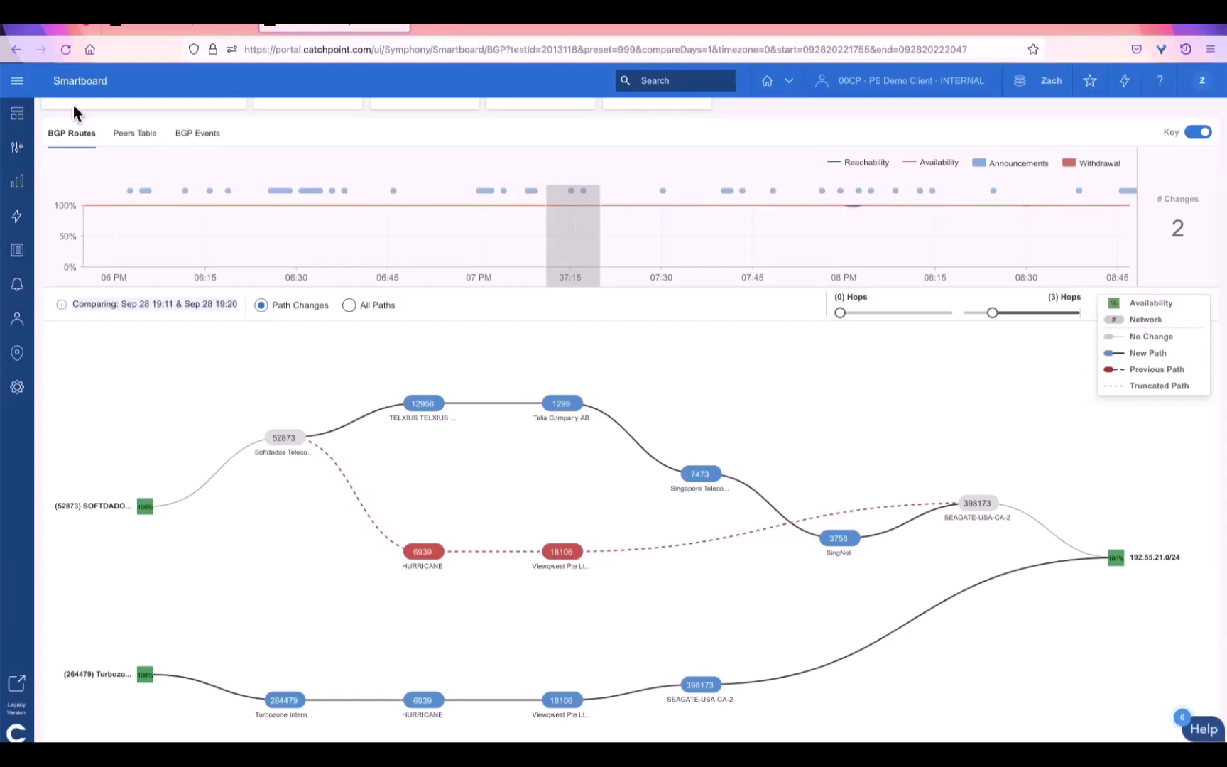
click(137, 145)
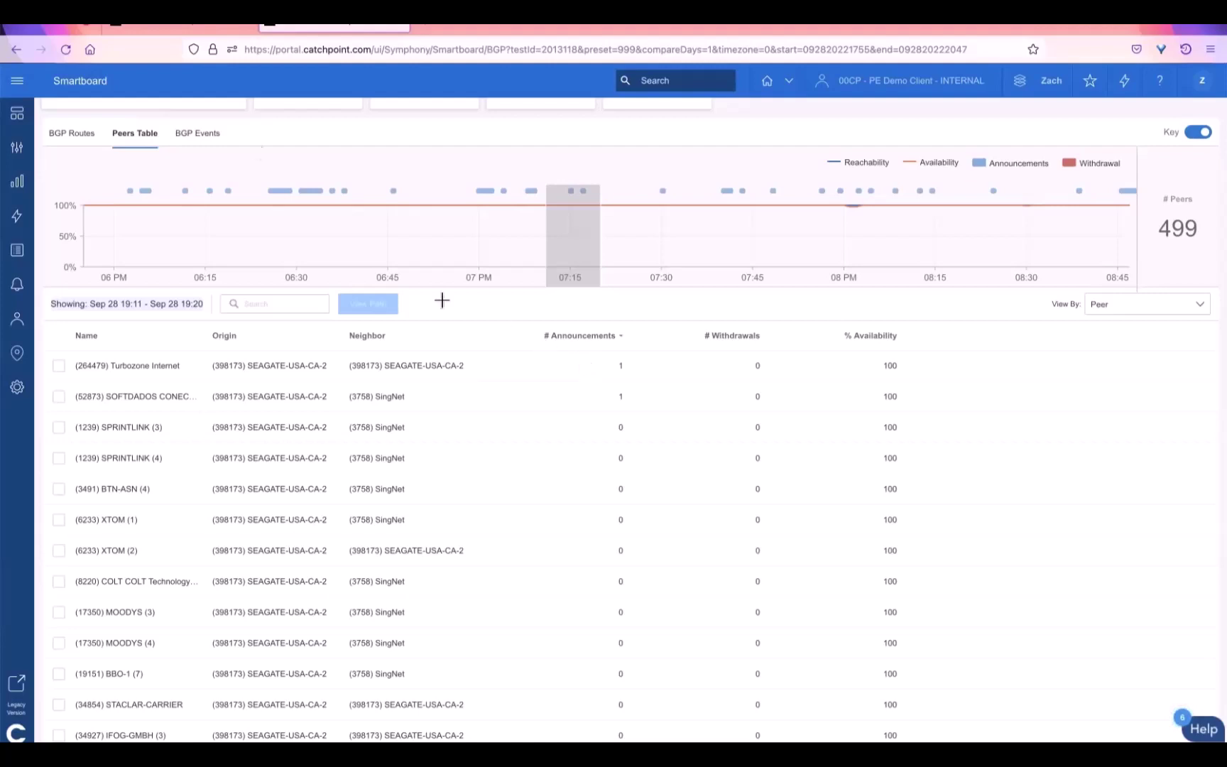
Show BGP Events for 19:45–20:05 (nine announcements), then switch back to BGP Overview.
click(217, 147)
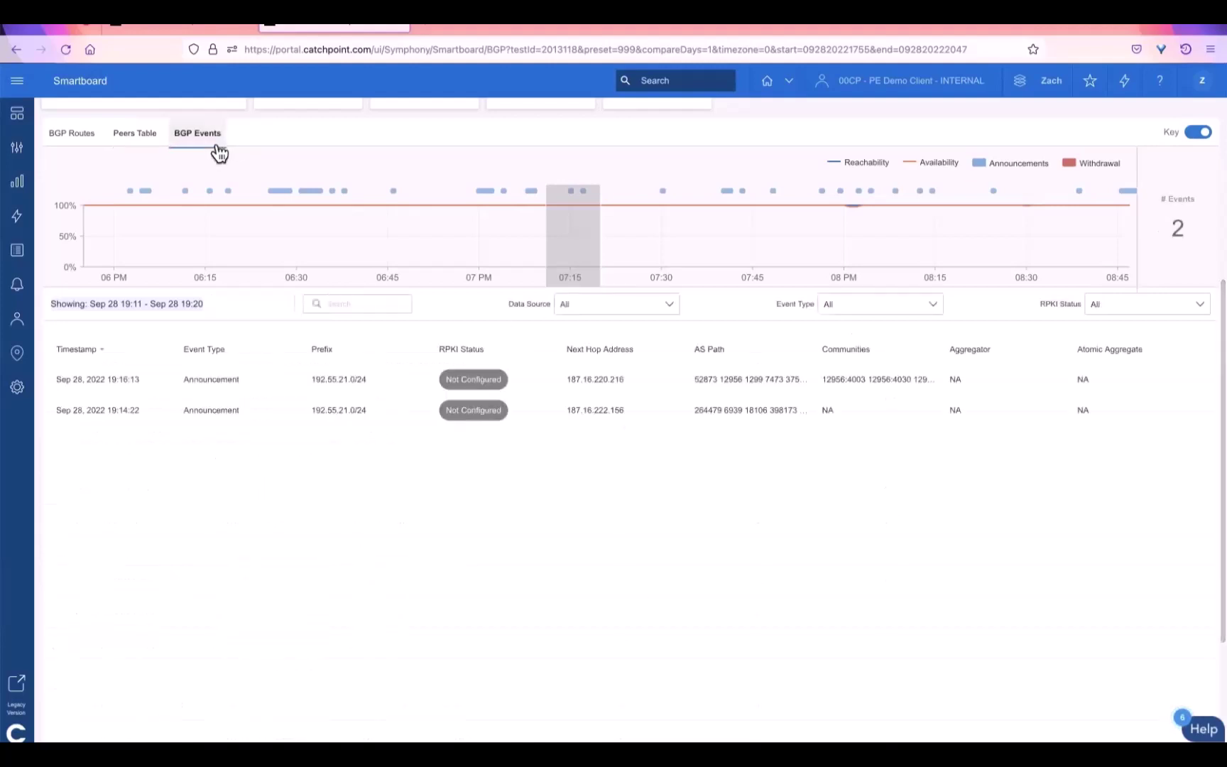
drag(584, 252, 753, 239)
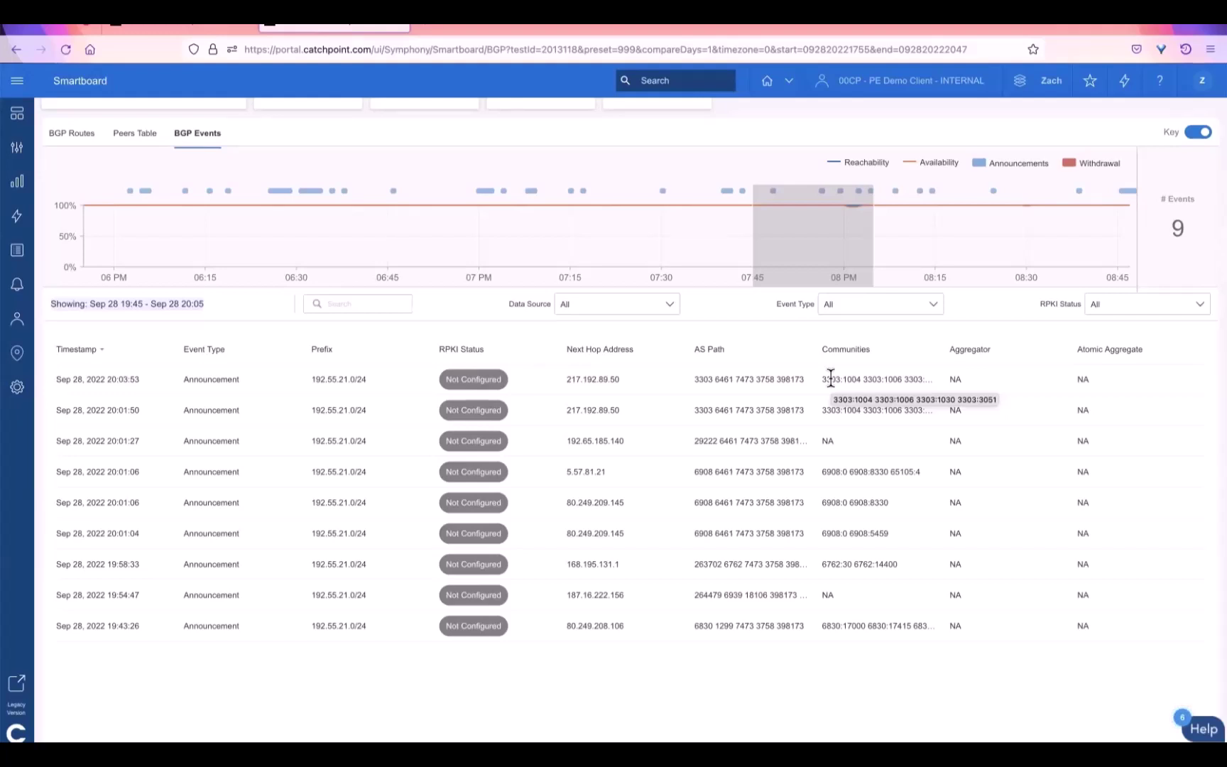
scroll(831, 378, up, 5)
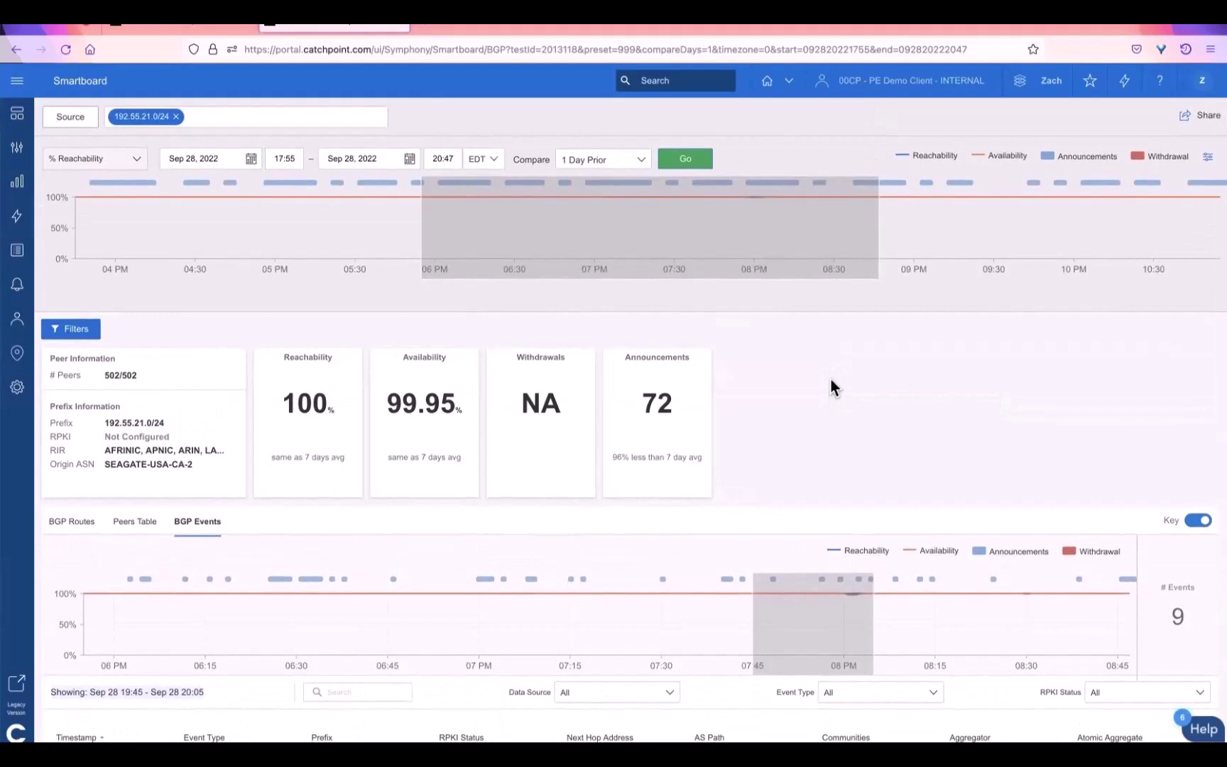
click(205, 29)
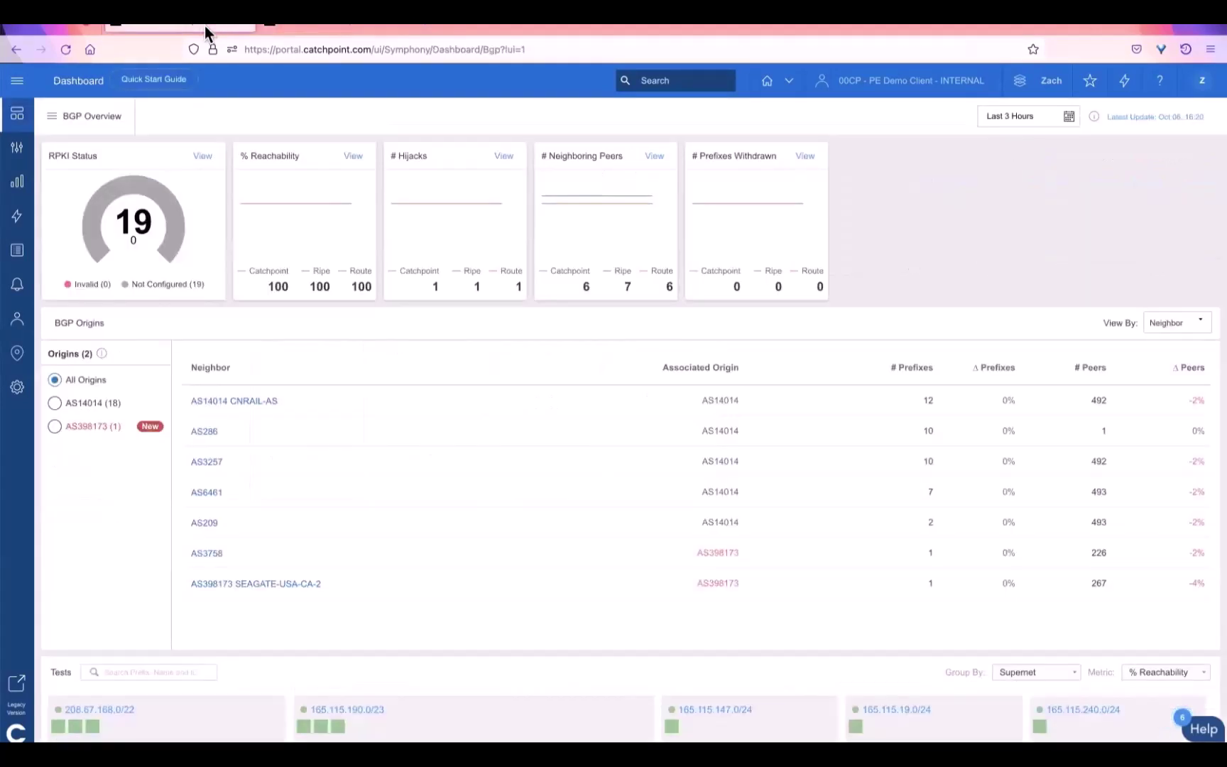
scroll(455, 318, down, 10)
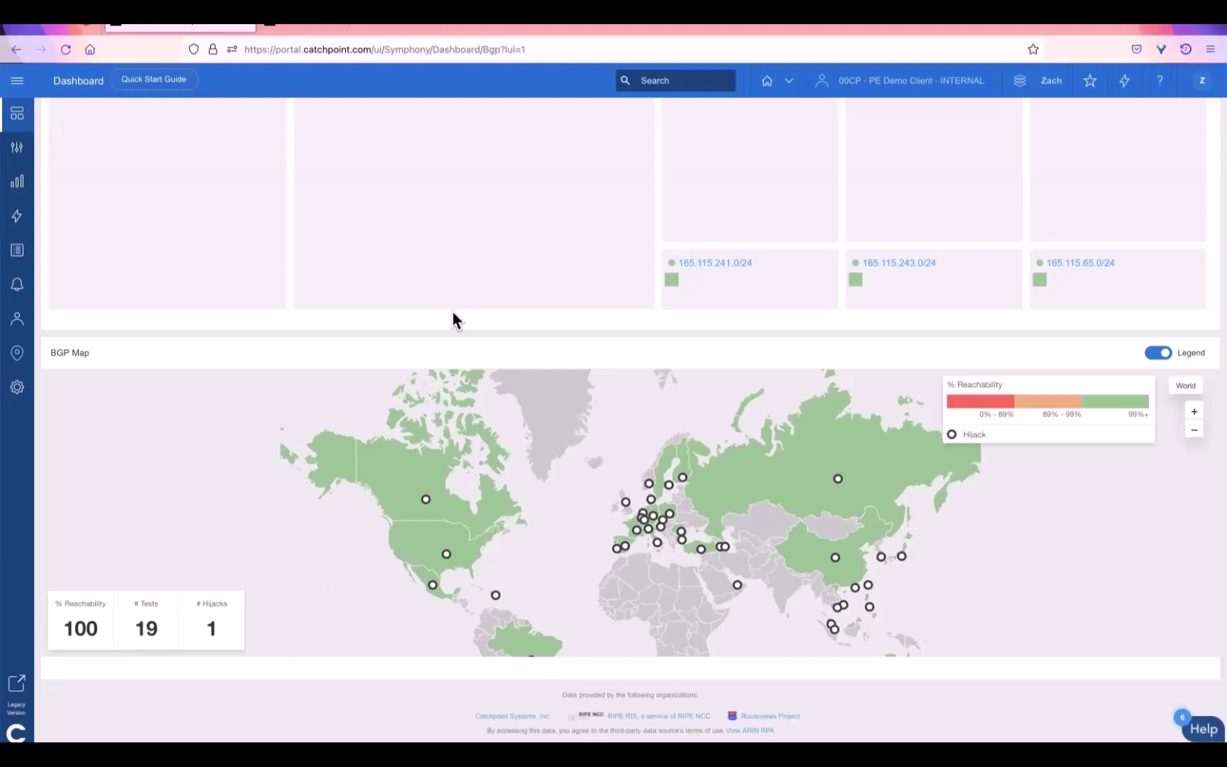
scroll(452, 310, up, 10)
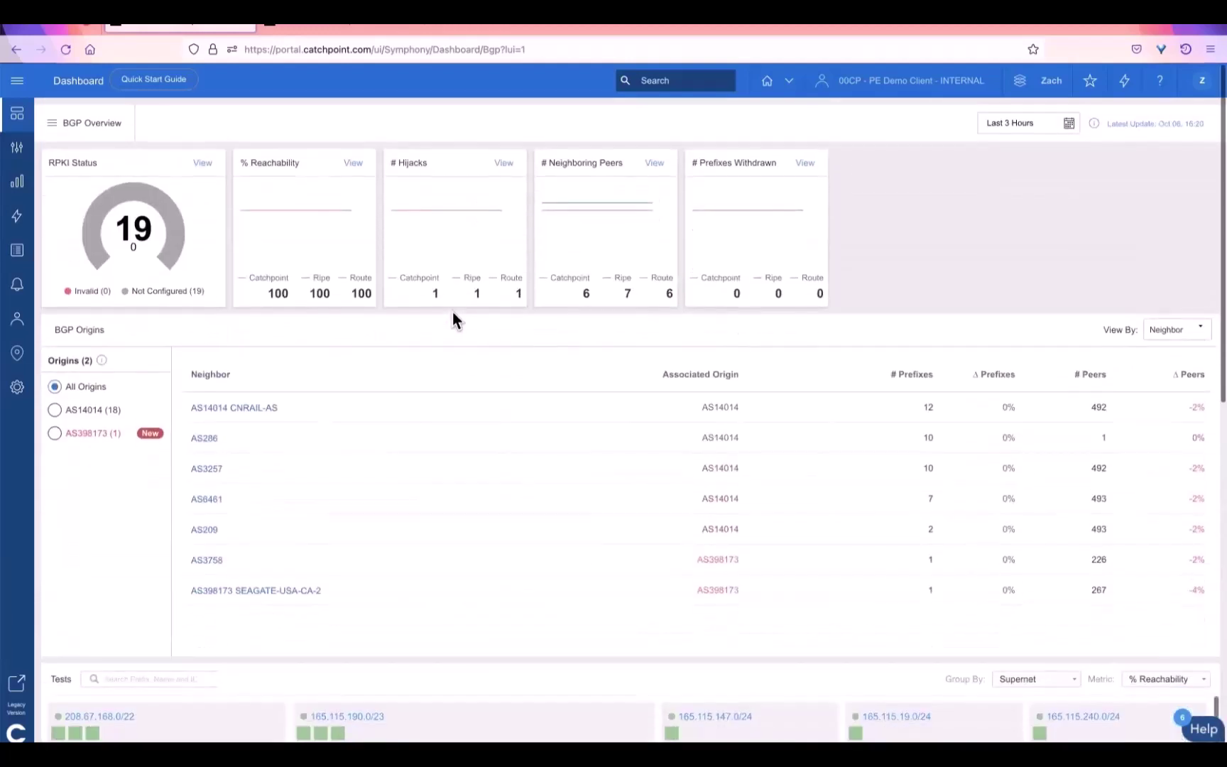